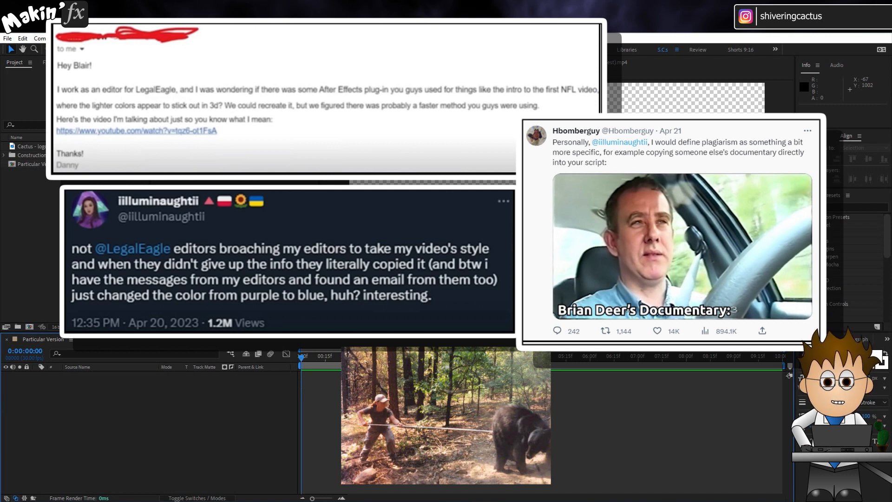
Review the Particular Version composition's basic settings and keep them as they are.
left_click(49, 39)
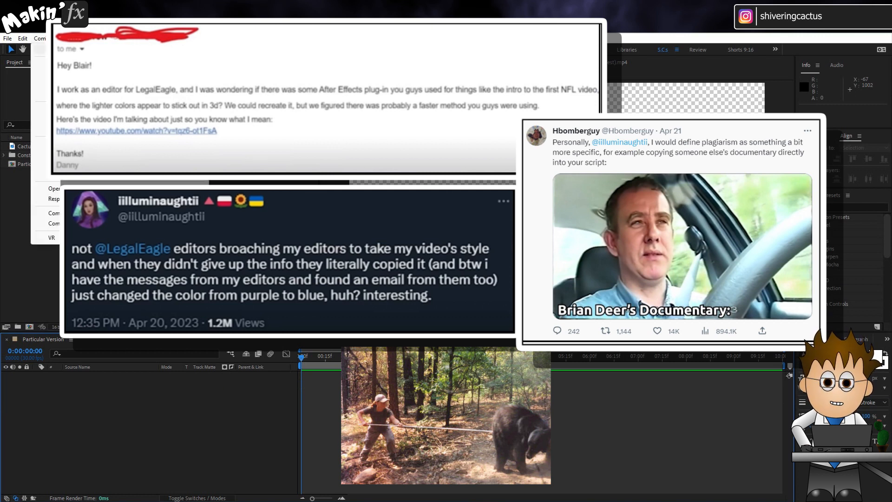
left_click(159, 388)
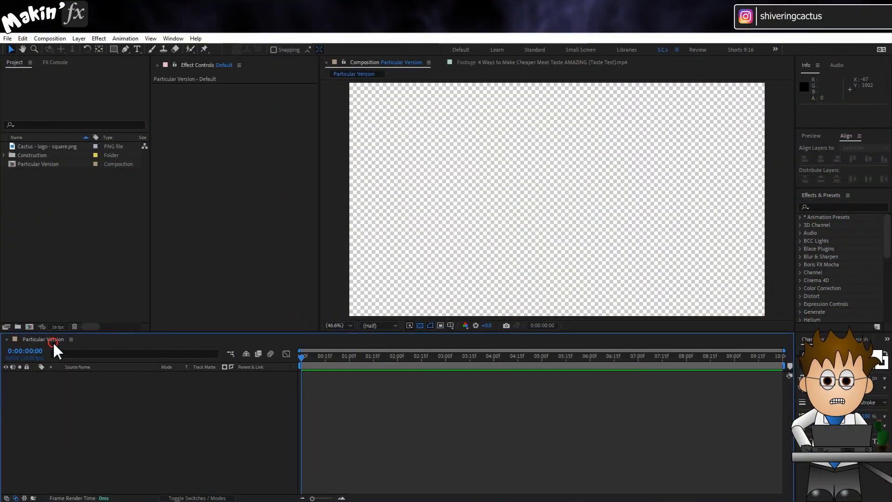
left_click(49, 38)
left_click(68, 61)
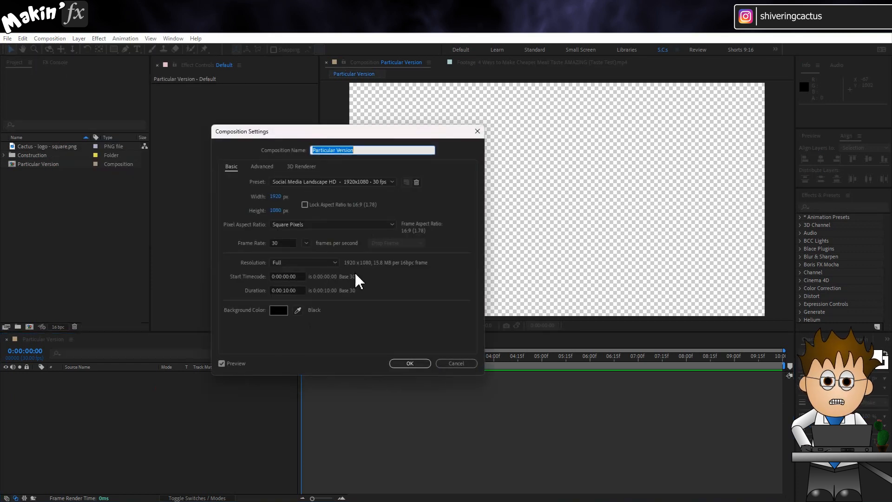
left_click(419, 364)
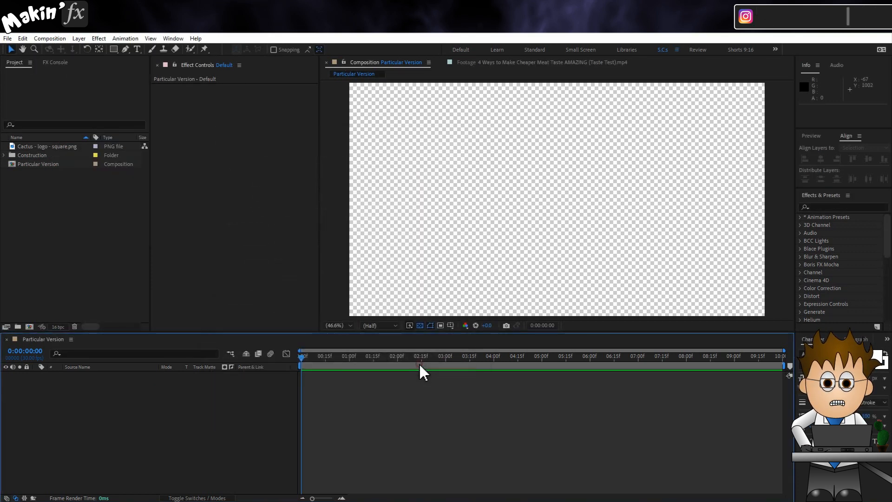
Add Cactus - logo - square.png to the Particular Version composition as a layer and close its footage viewer.
double_click(60, 146)
left_click_drag(79, 143, 87, 400)
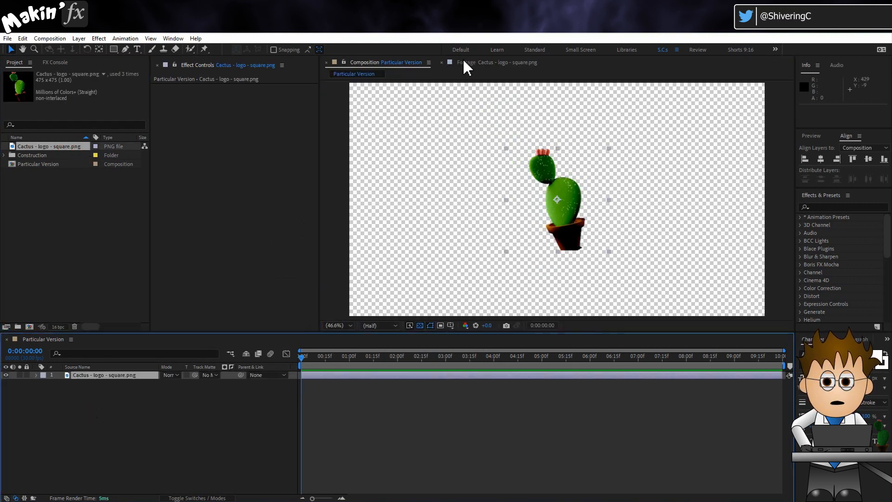
left_click(442, 62)
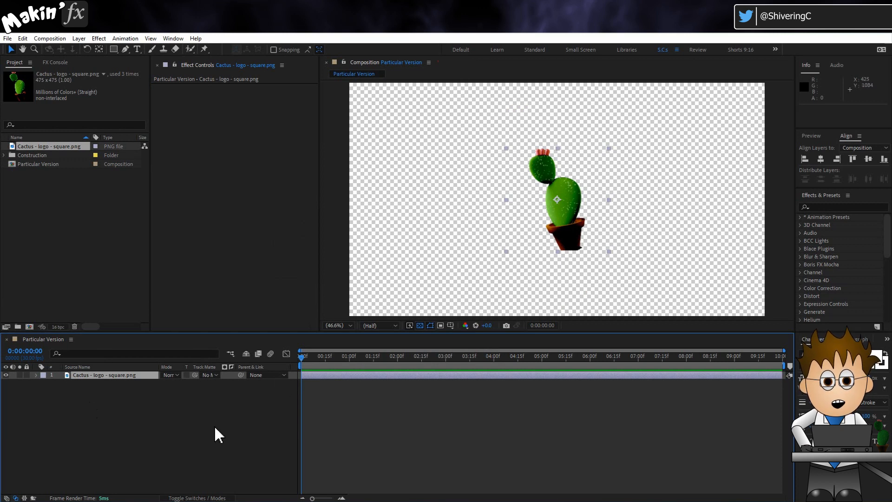
Create a white point light at 500% intensity with Inverse Square Clamped falloff above the cactus layer.
left_click(235, 414)
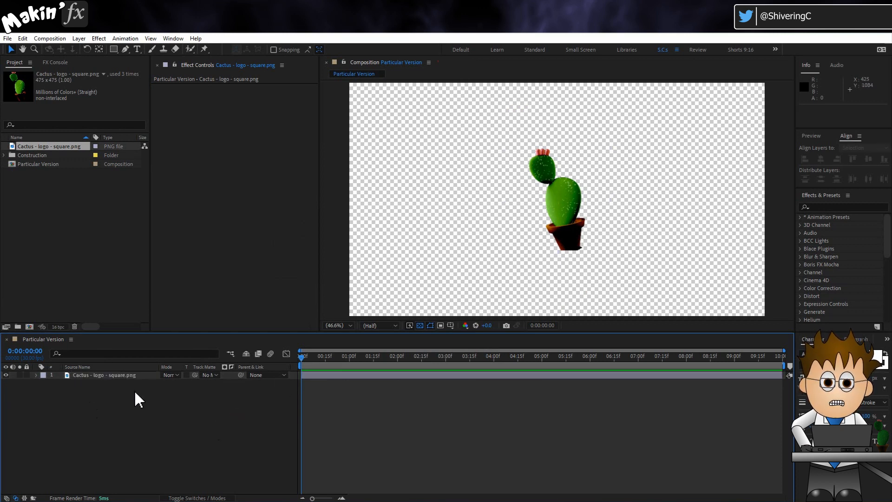
left_click(85, 40)
mouse_move(88, 49)
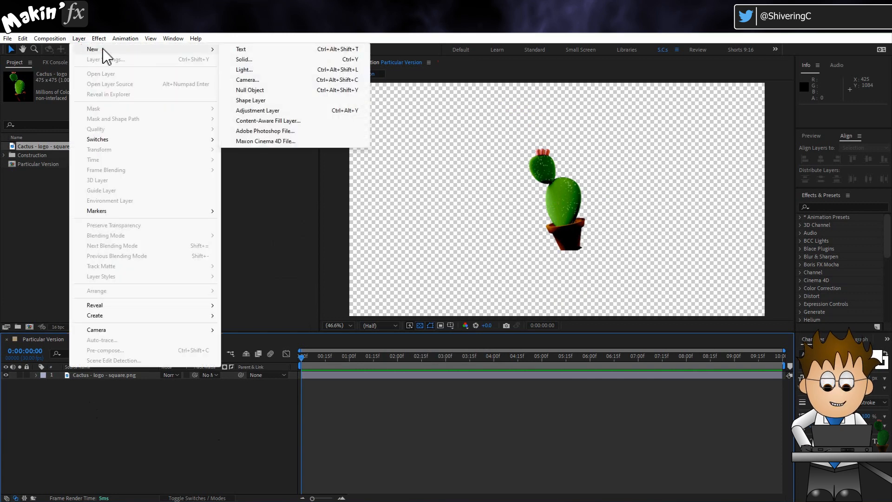
left_click(296, 71)
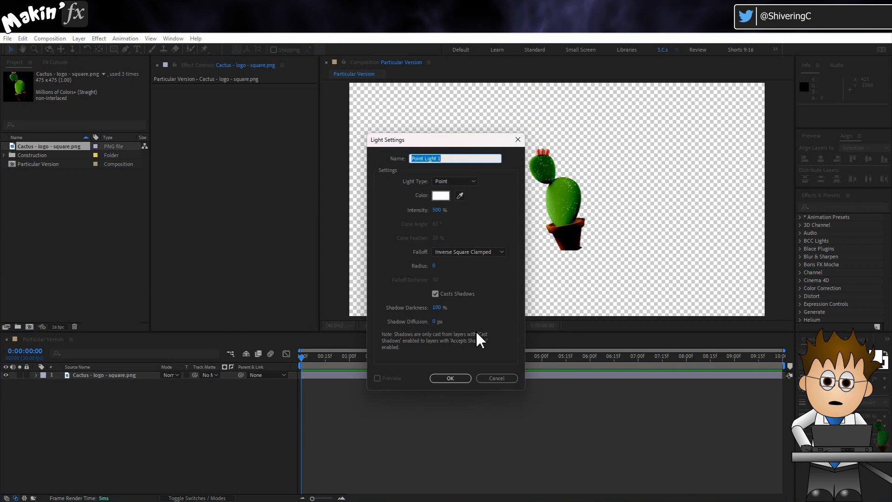
left_click(455, 369)
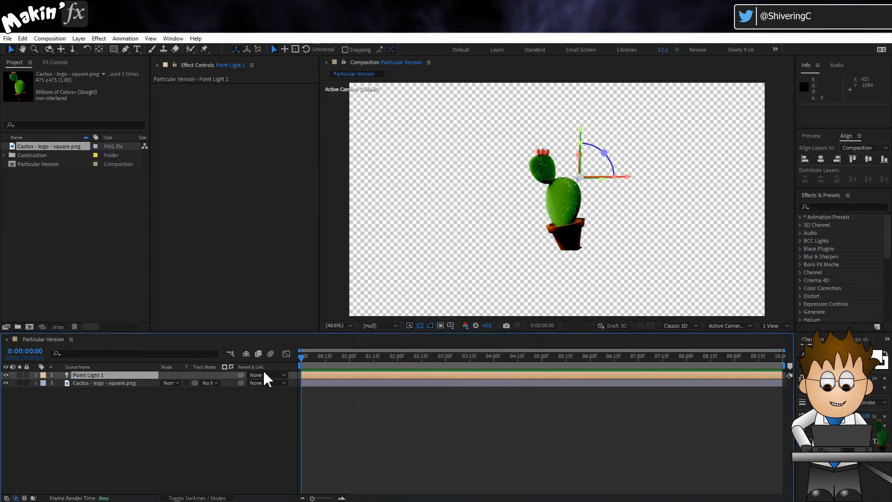
Rename the point light layer to Motion Path 1.
key("Return")
type("Motio")
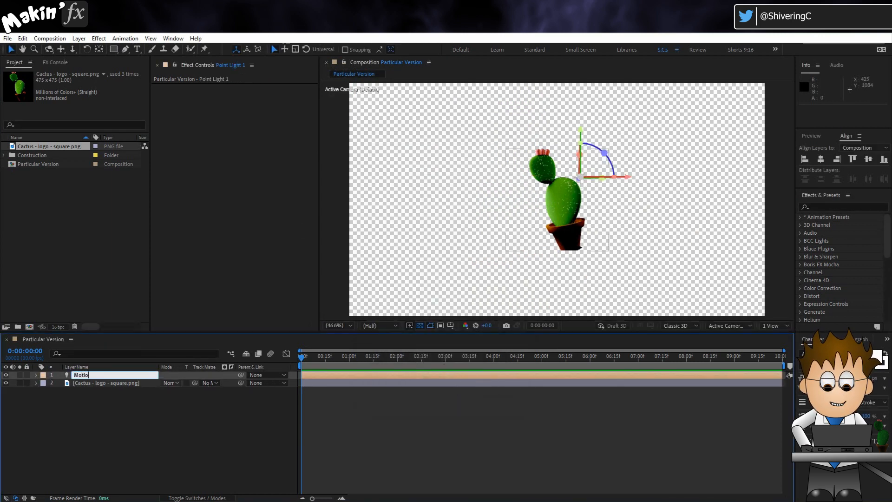
type("n Path 1")
key("Return")
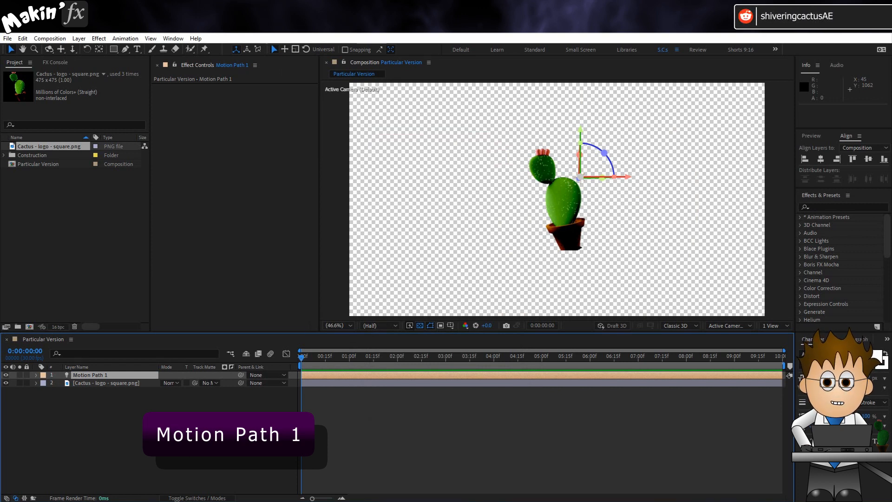
Centre the Motion Path 1 light by setting its Position to 960, 540, 0.
key("p")
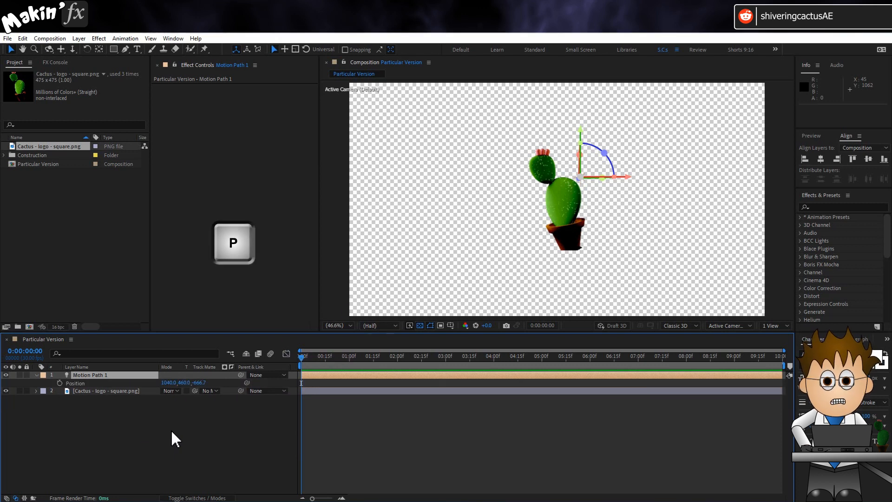
left_click(168, 382)
type("96")
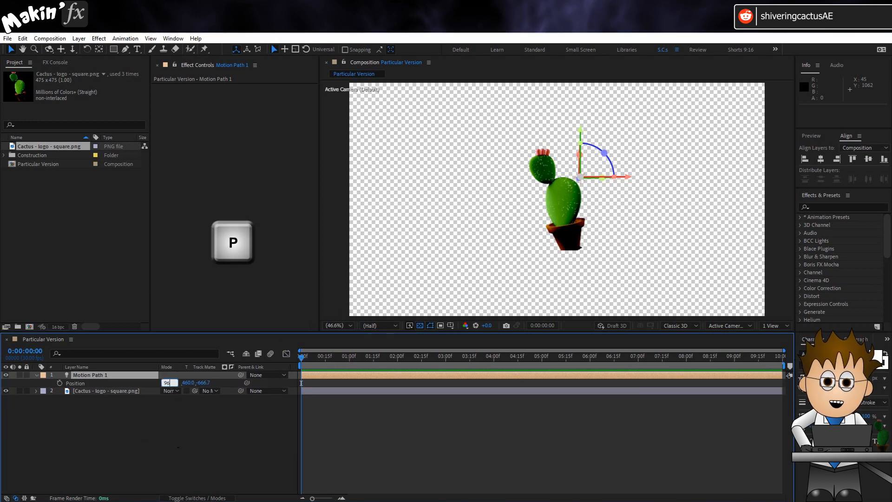
type("0")
key("Tab")
type("540")
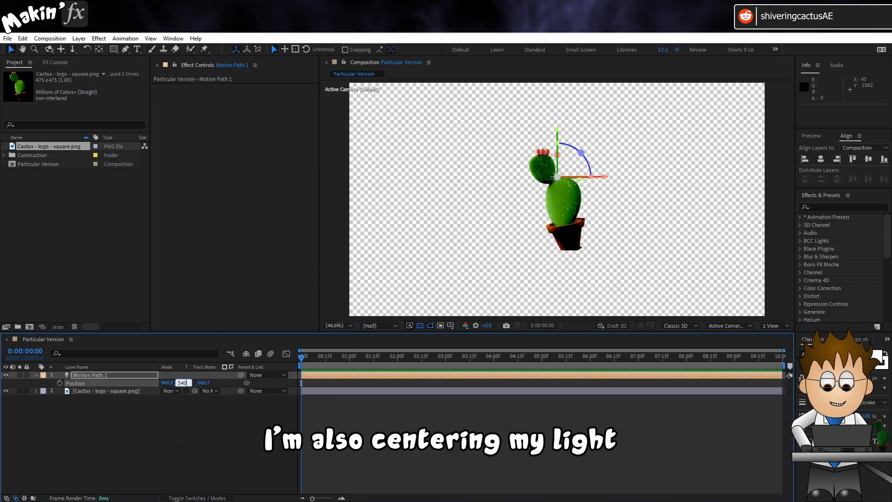
key("Tab")
type("0")
left_click(193, 420)
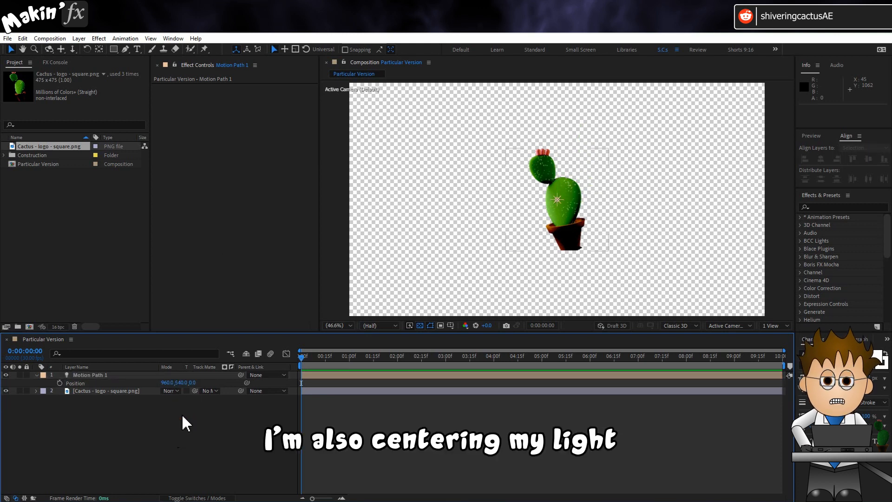
Keyframe the light's centred Position at 2 seconds, and at 0 seconds move it above the frame to about Y -1604.
left_click_drag(302, 356, 397, 363)
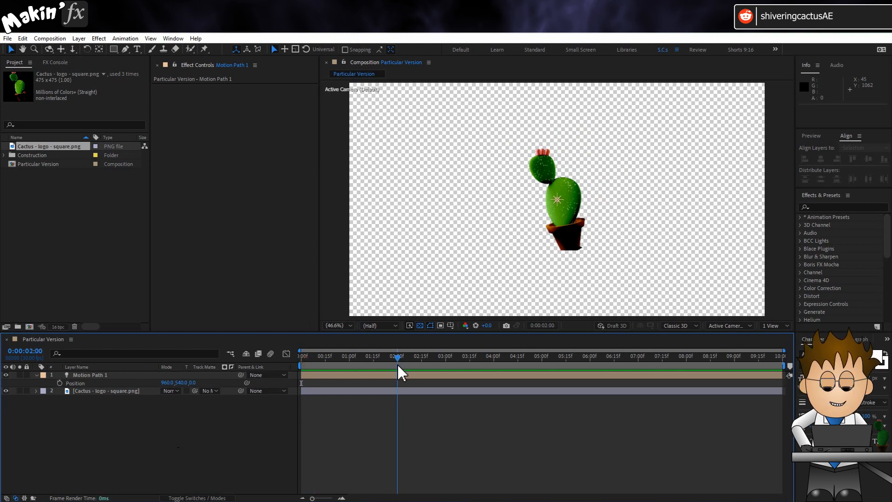
left_click(59, 382)
key("Home")
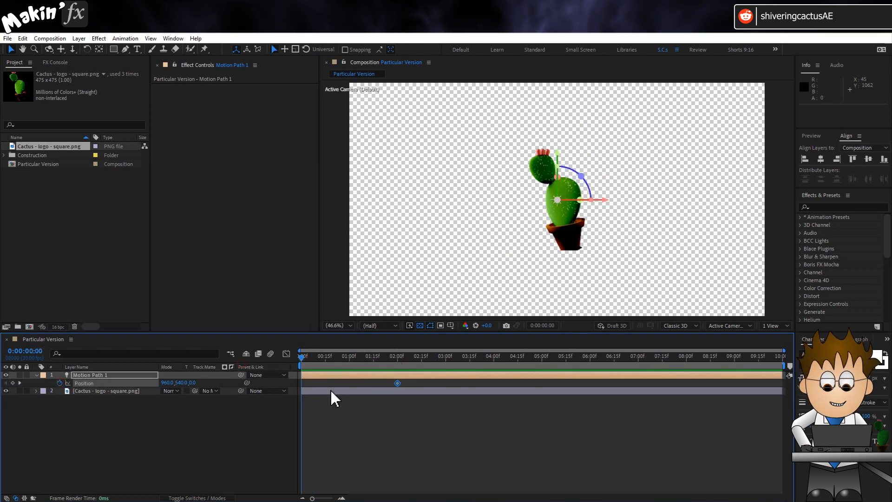
key("comma")
key("comma")
left_click_drag(568, 179, 576, 103)
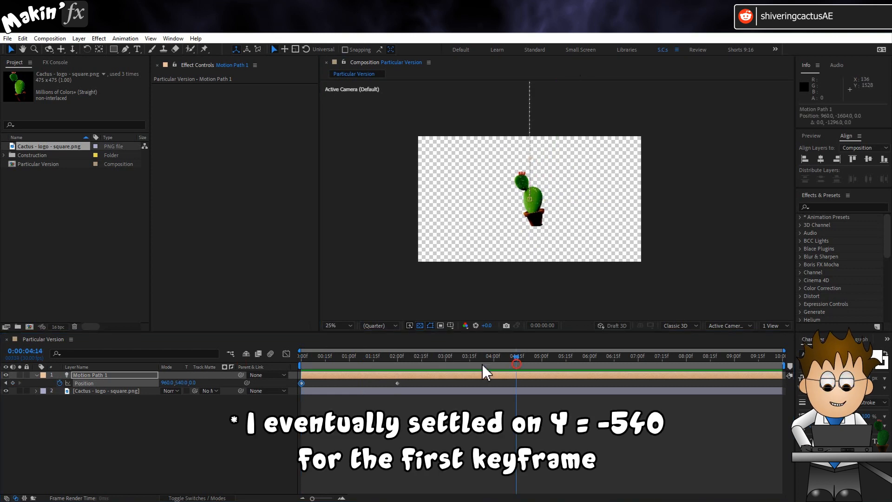
Keyframe the light's centred Position at 4 seconds, and at 5 seconds move it below the frame to about Y 2856.
left_click_drag(540, 371, 496, 371)
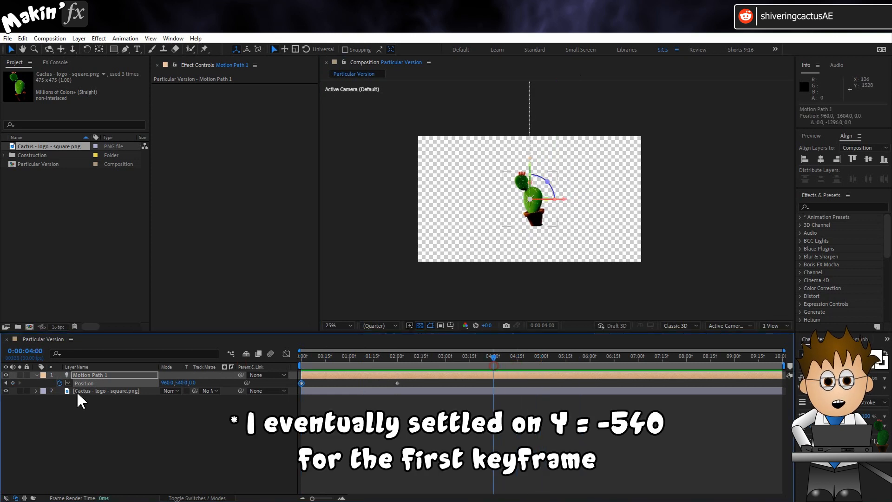
left_click(13, 383)
left_click(542, 360)
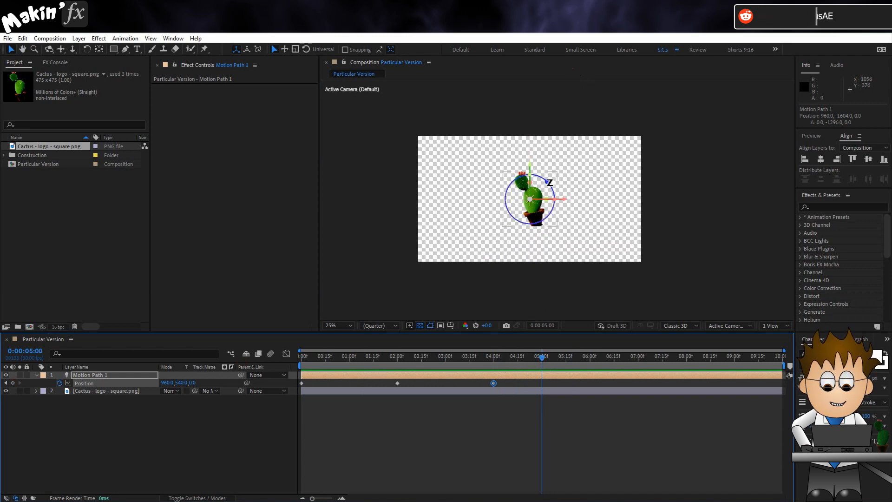
left_click_drag(530, 173, 542, 445)
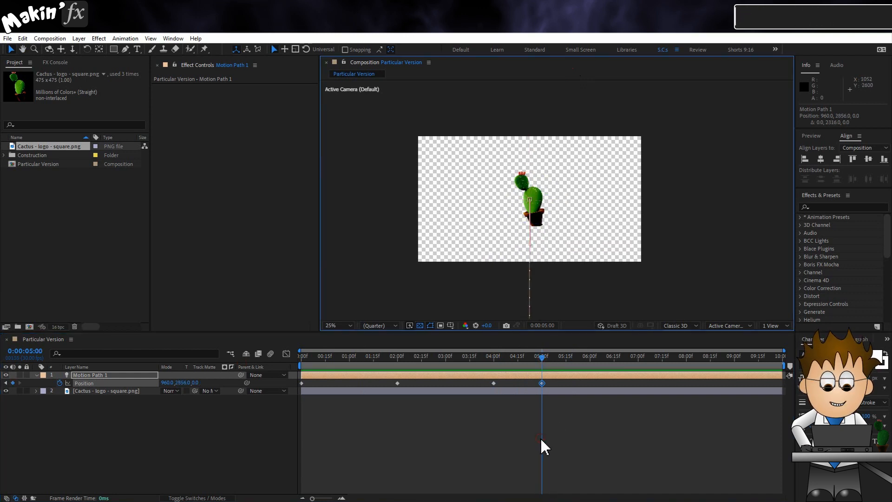
Apply Easy Ease In and a hold to the light's 2-second Position keyframe, and check the curve in the Graph Editor.
scroll(470, 282, "down", 2)
left_click(397, 358)
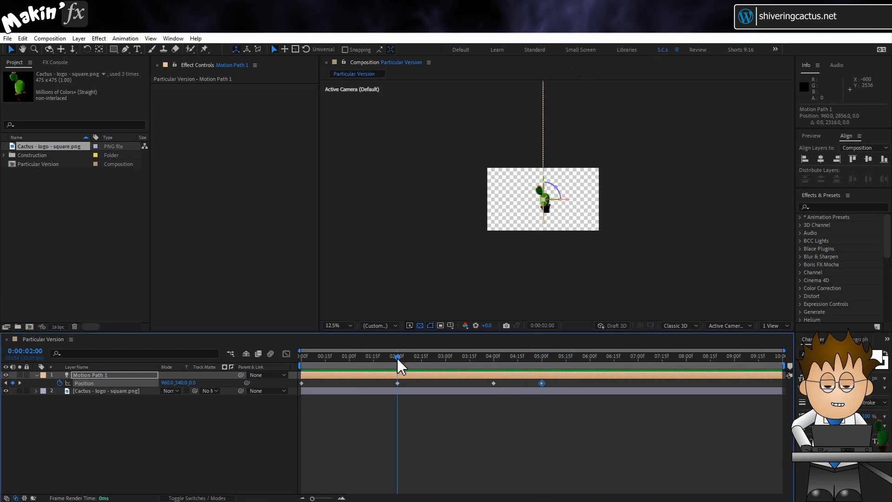
left_click(426, 358)
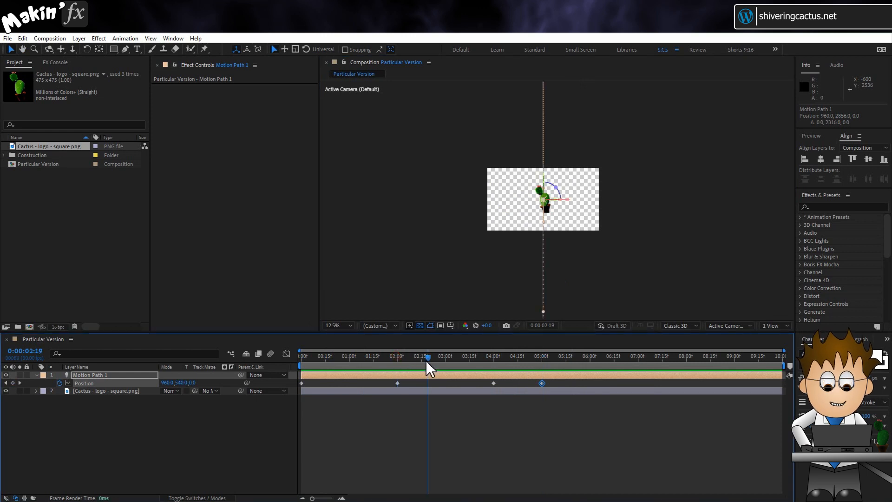
right_click(396, 383)
mouse_move(456, 379)
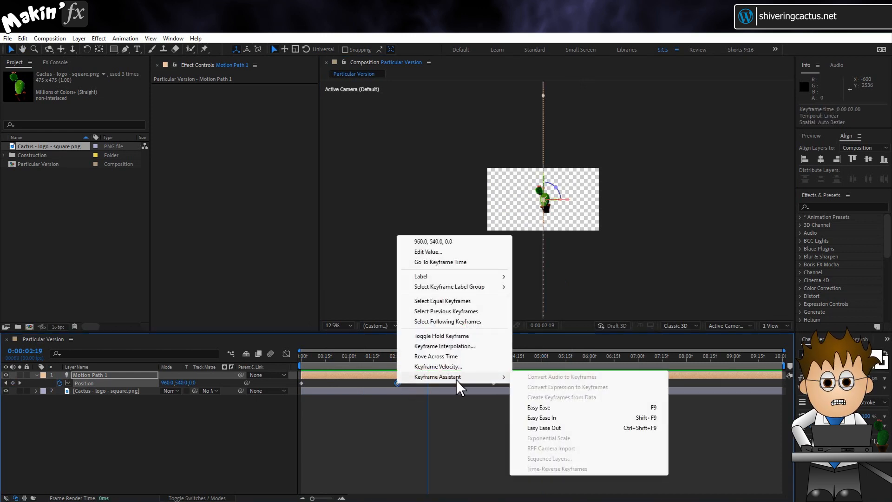
left_click(555, 416)
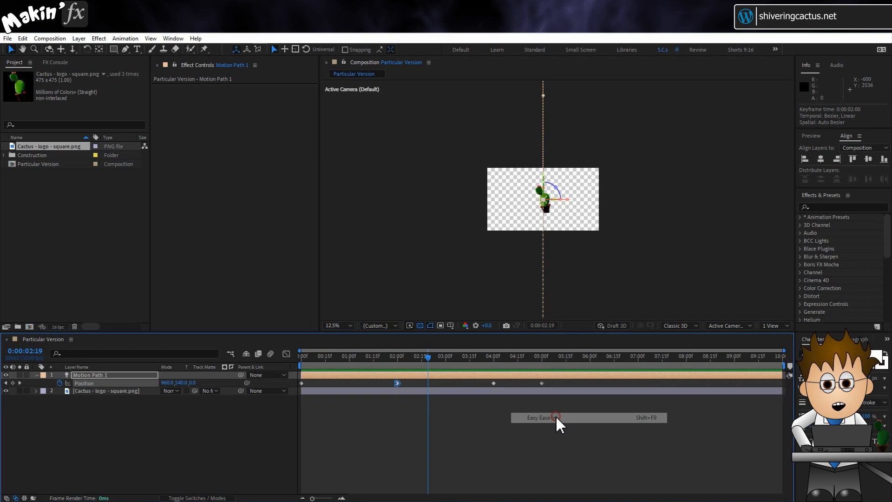
right_click(397, 382)
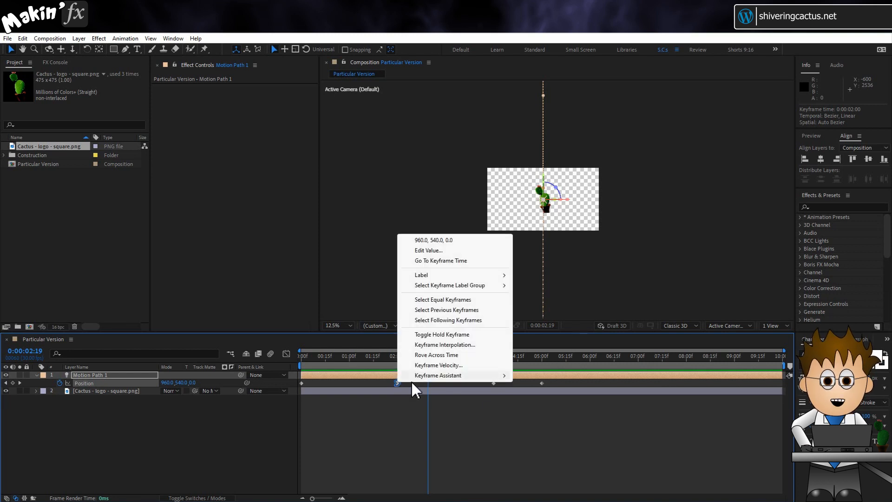
left_click(453, 334)
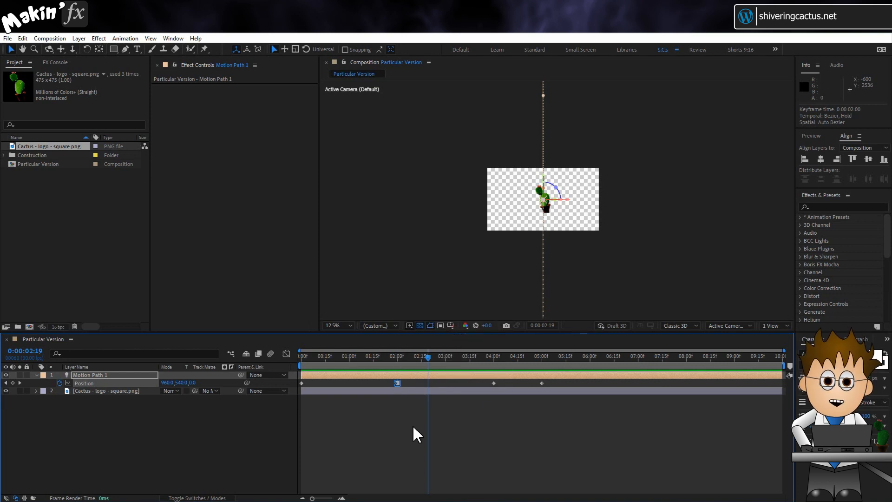
left_click(284, 355)
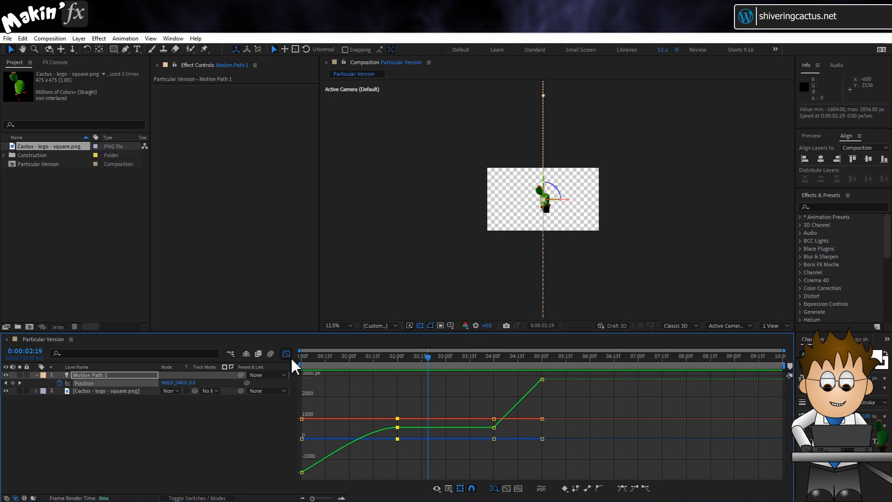
left_click(286, 354)
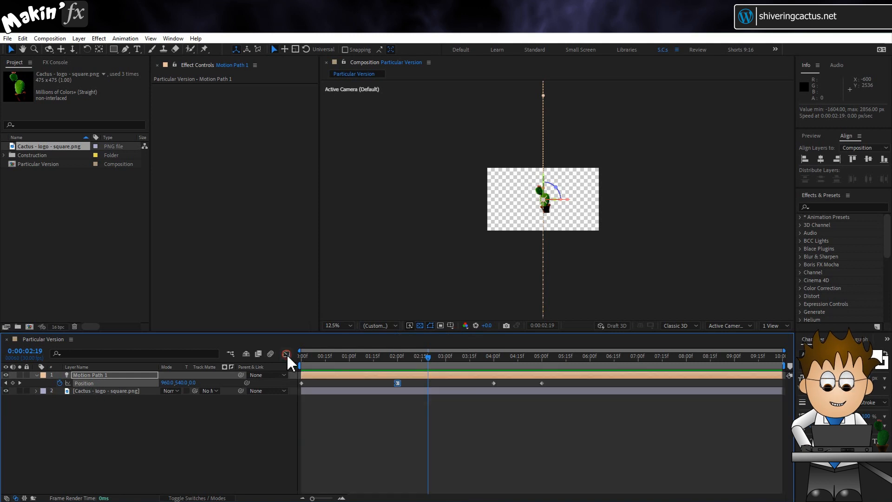
Apply Easy Ease Out to the light's 4-second Position keyframe and inspect the resulting curve in the Graph Editor.
left_click(494, 383)
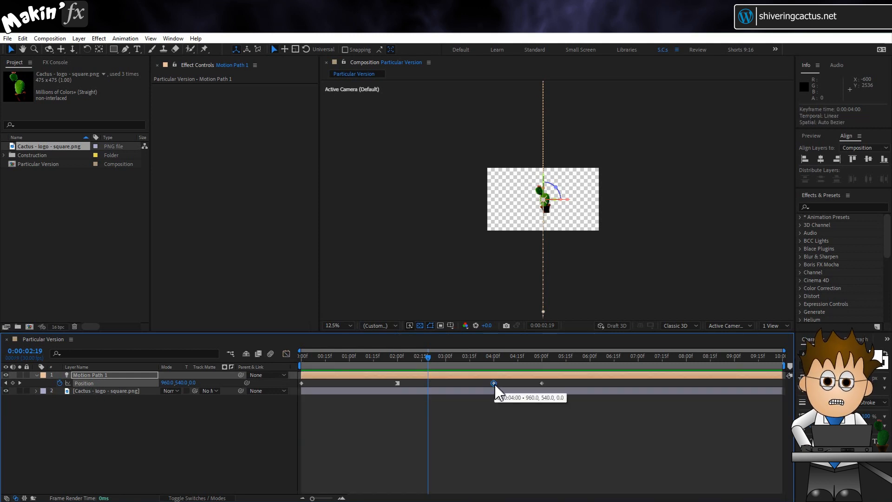
right_click(494, 383)
mouse_move(529, 377)
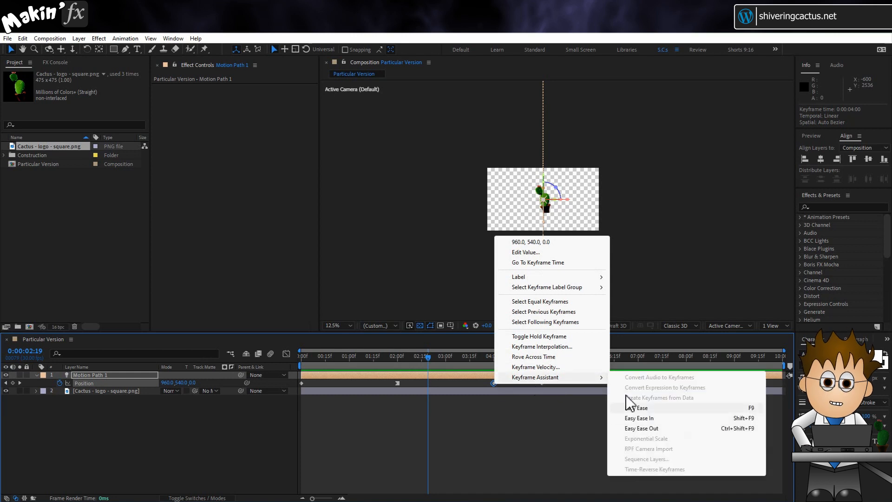
left_click(643, 427)
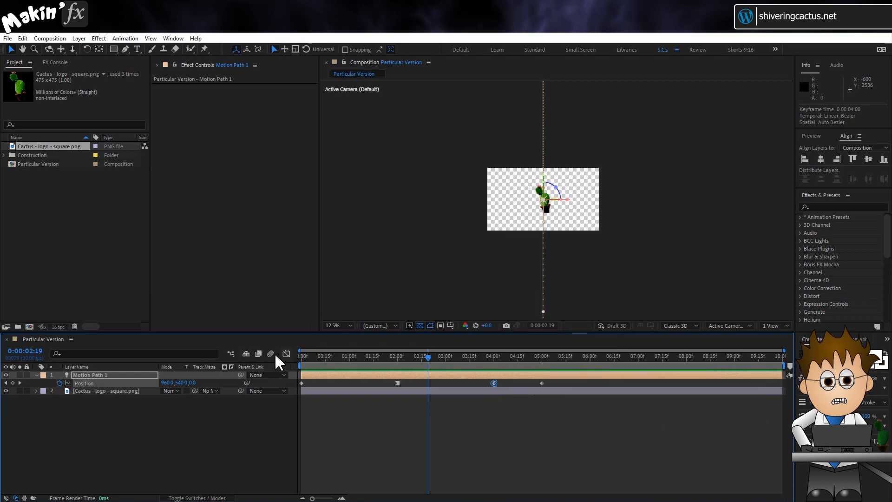
left_click(285, 354)
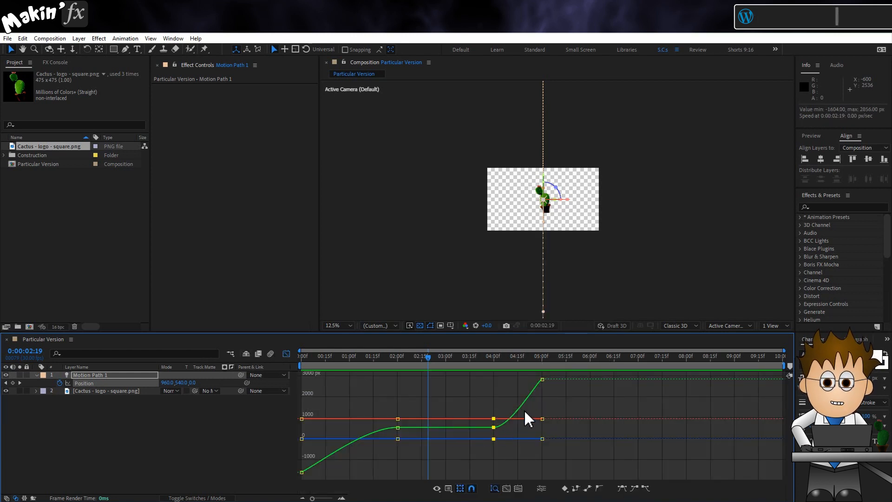
left_click(285, 354)
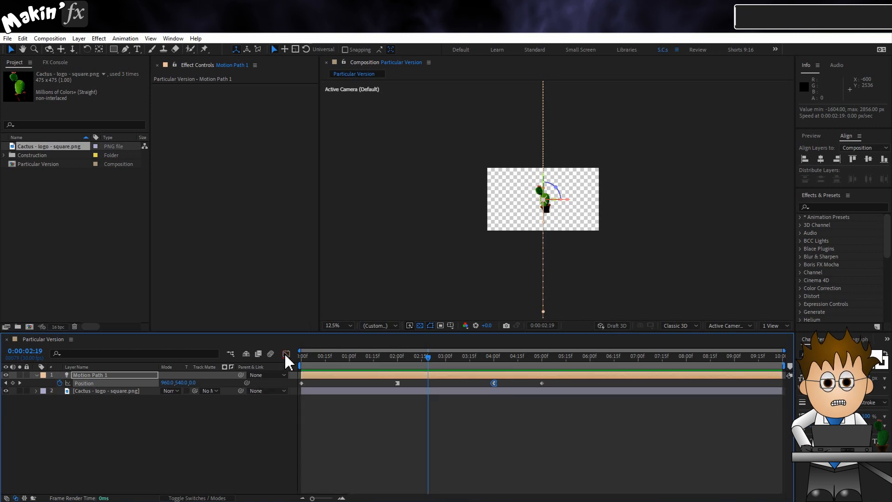
Add a composition-sized red solid as a new layer and slide it so it starts at 0 seconds.
left_click(251, 430)
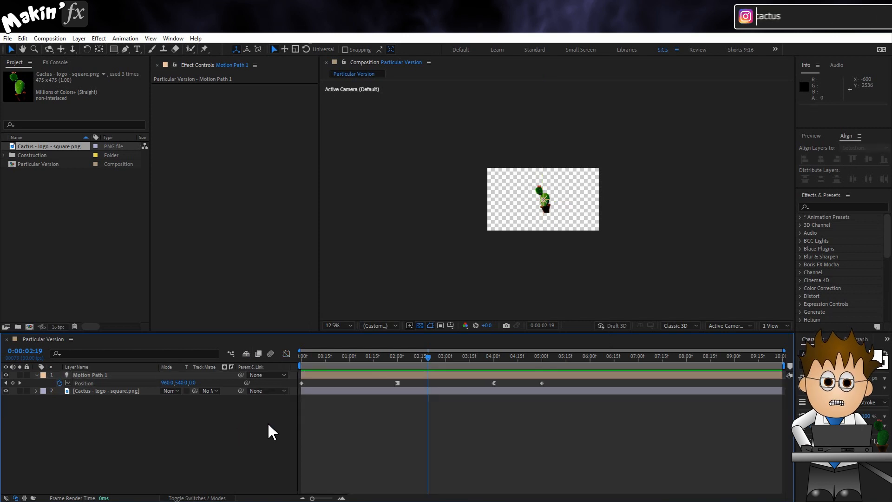
left_click(335, 324)
left_click(348, 343)
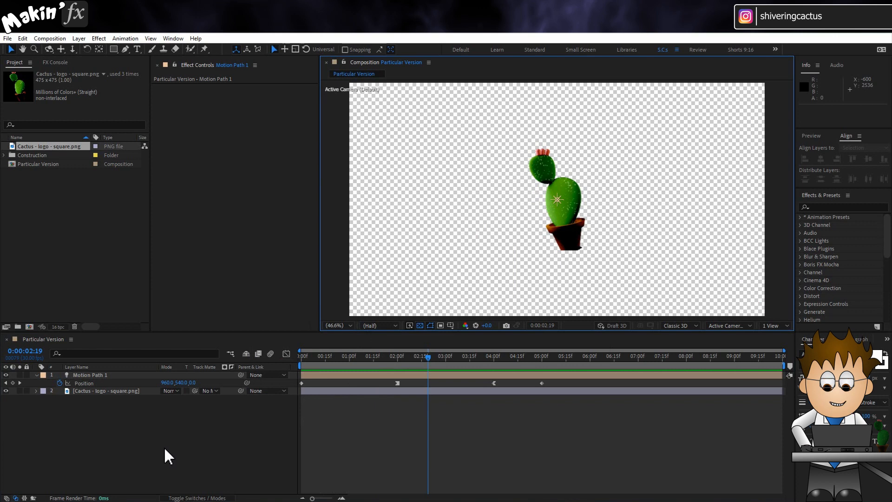
left_click(122, 419)
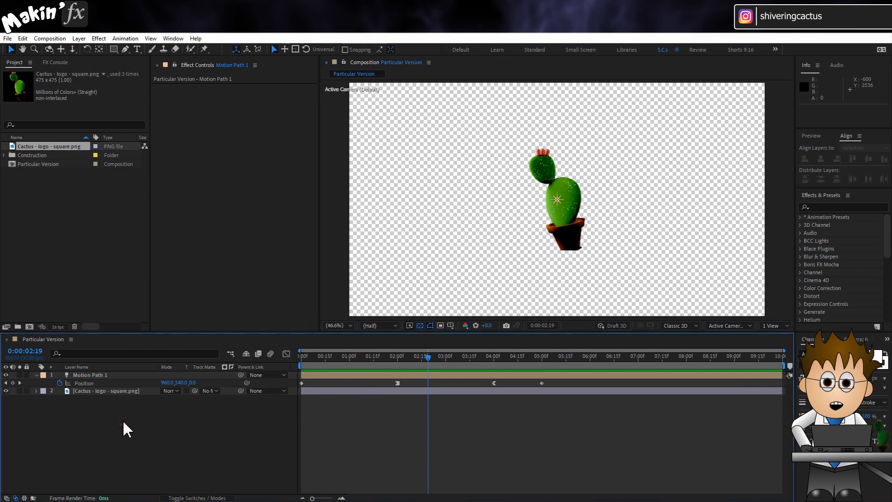
left_click(80, 39)
mouse_move(91, 53)
left_click(232, 63)
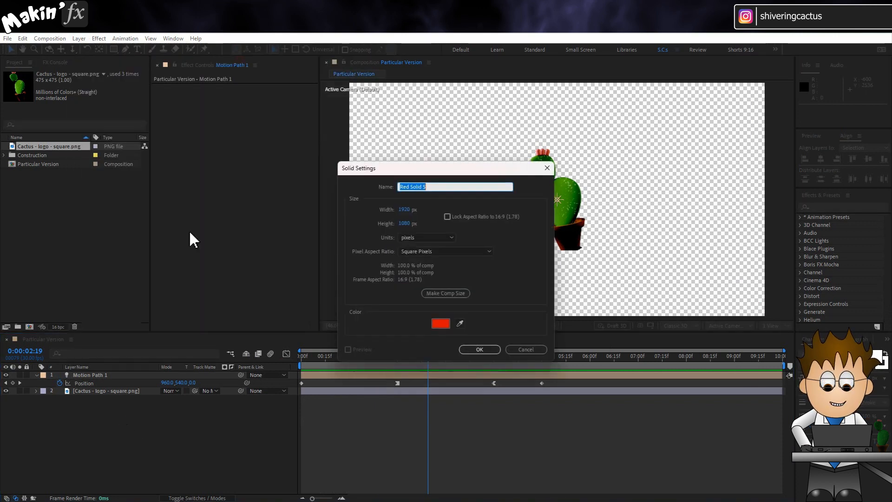
left_click(444, 293)
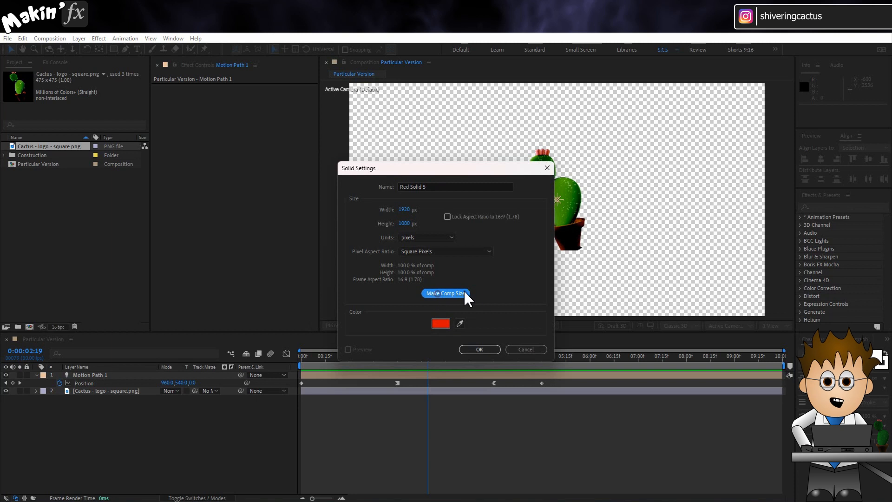
left_click(492, 349)
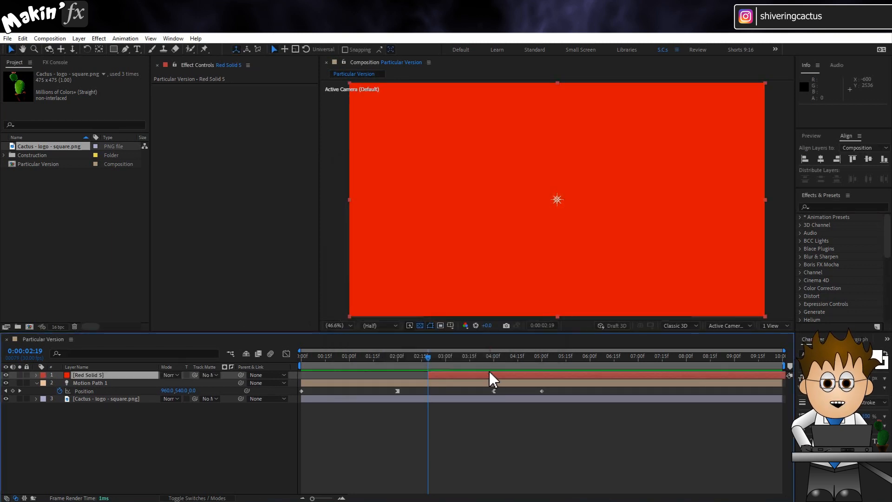
left_click_drag(491, 379, 366, 379)
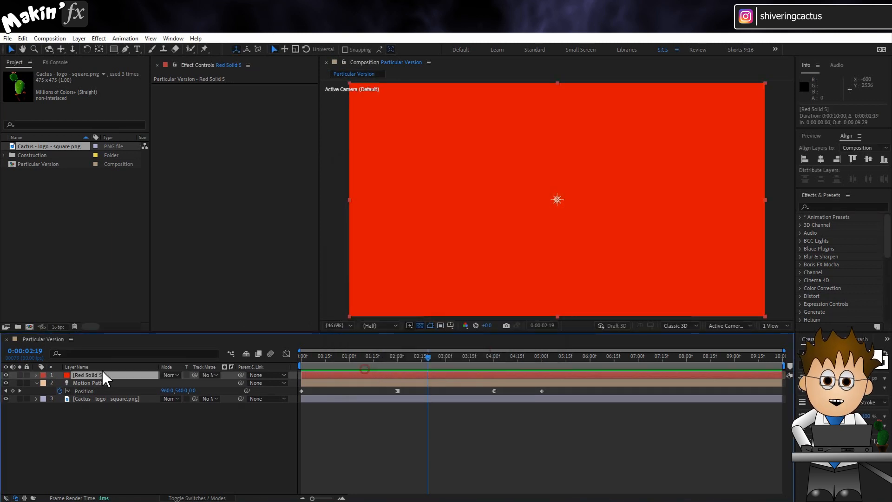
Rename the red solid layer "Maxon Subs Too Expensive!".
key("Return")
type("Ma")
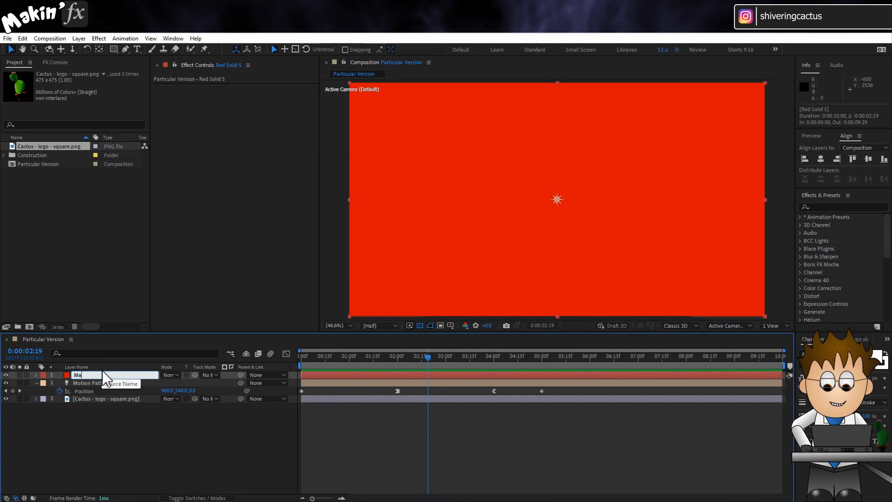
type("xon Subs Too Expe")
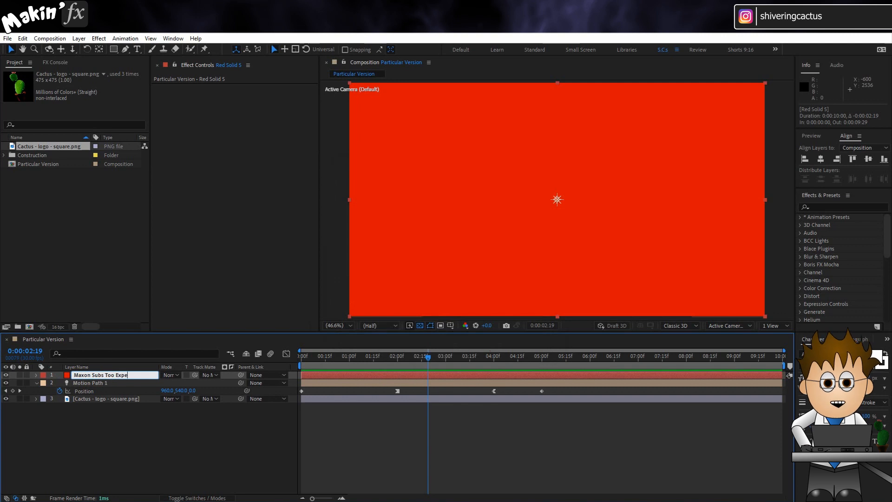
type("nsive!")
key("Return")
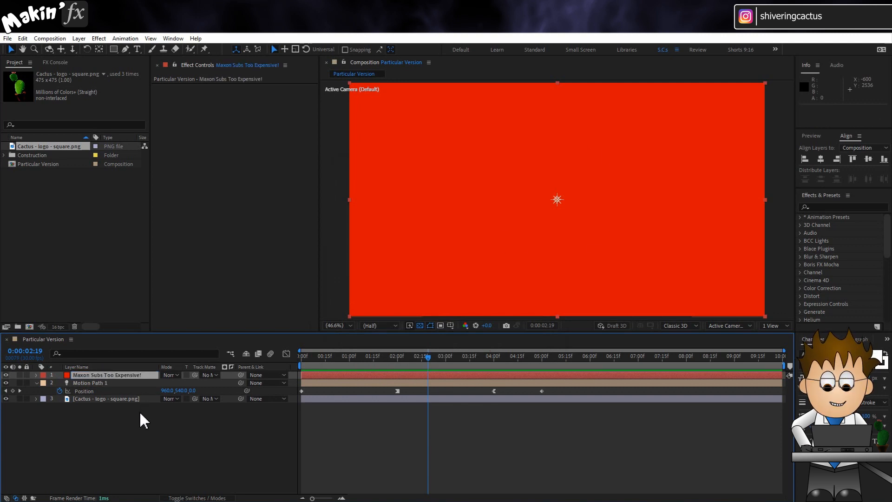
Rename the red solid layer "Particular".
key("Return")
type("Particular")
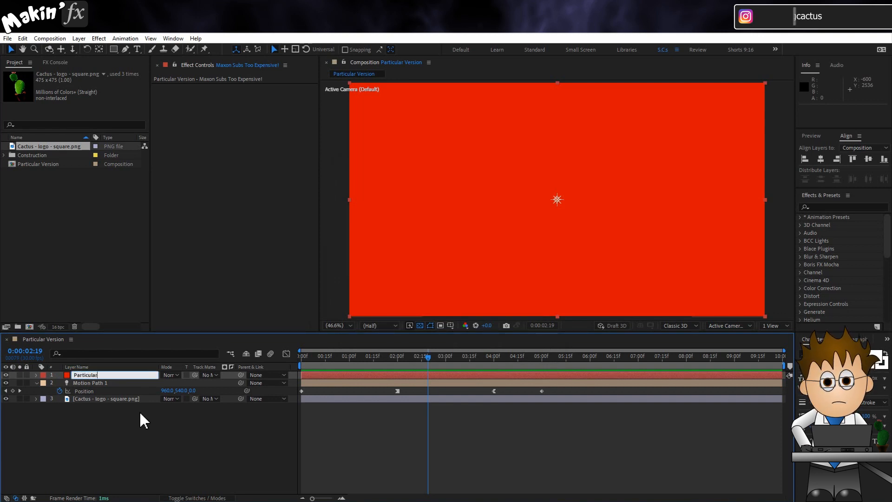
key("Return")
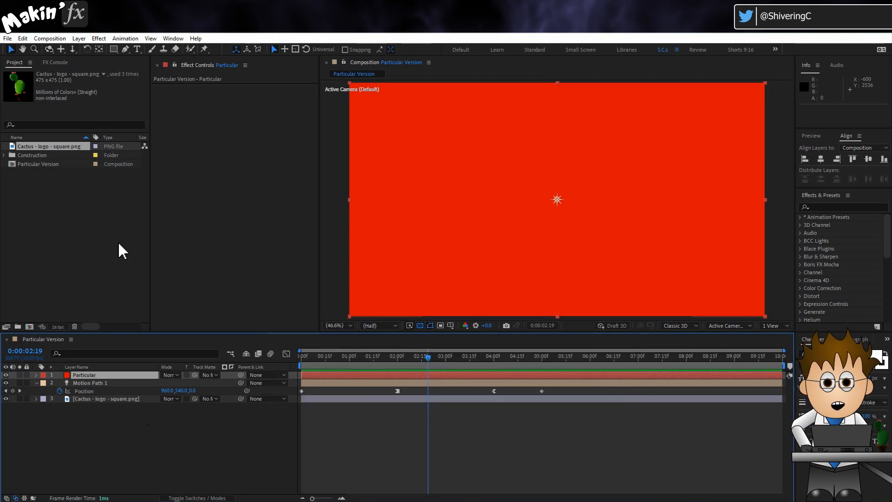
Apply the RG Trapcode Particular effect to the solid, turn off the transparency grid and expand the Emitter (Master) settings.
left_click(101, 39)
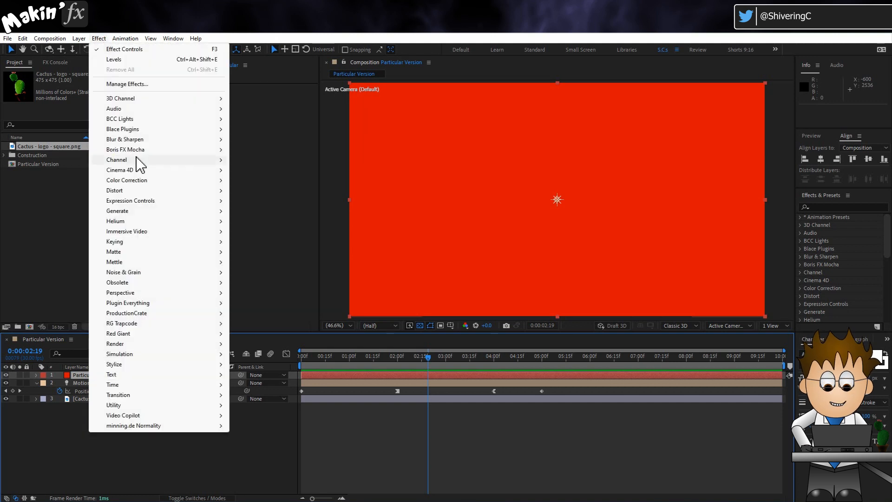
mouse_move(169, 324)
left_click(278, 323)
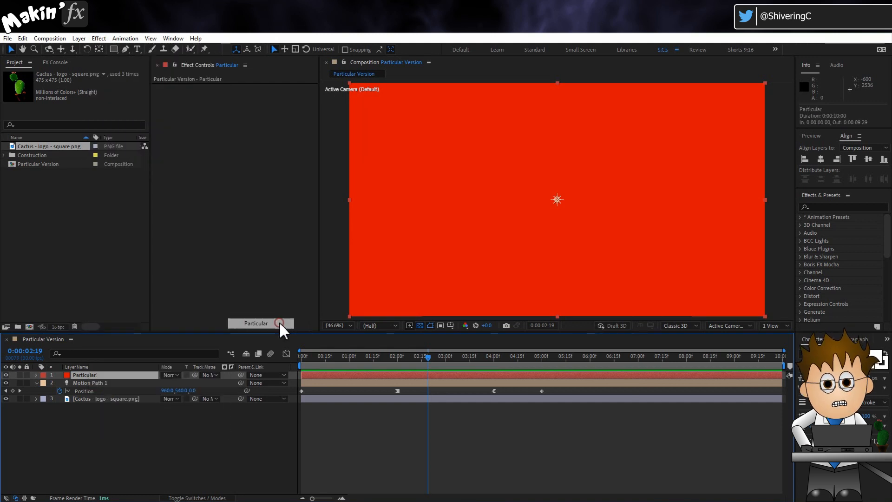
left_click(419, 325)
left_click(162, 146)
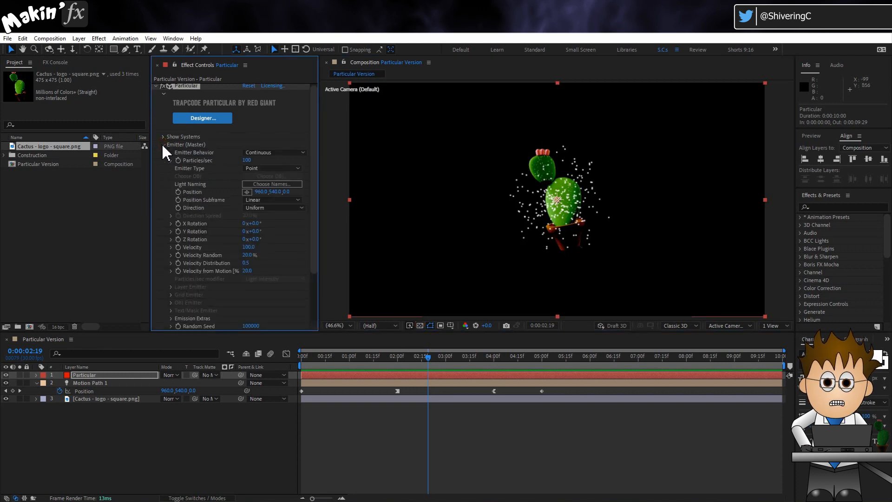
Keyframe the emitter's Particles/sec at 0 at the 0-second mark.
left_click(303, 356)
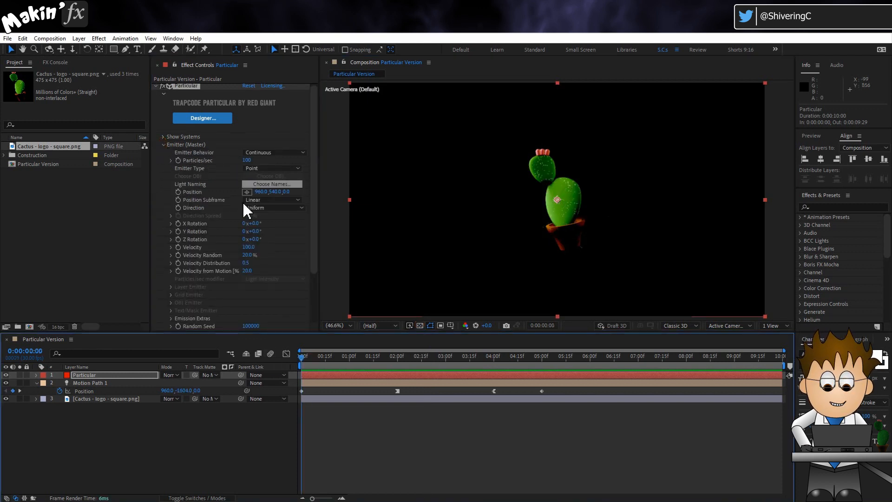
left_click(246, 161)
type("0")
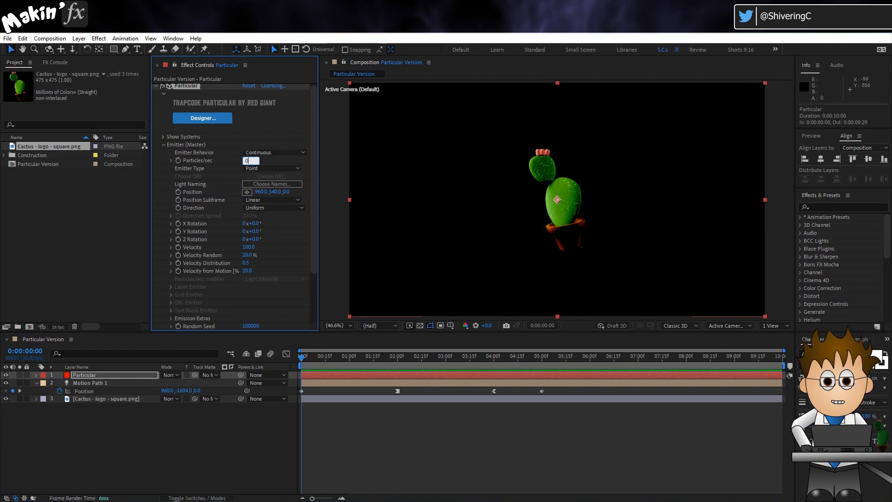
key("Return")
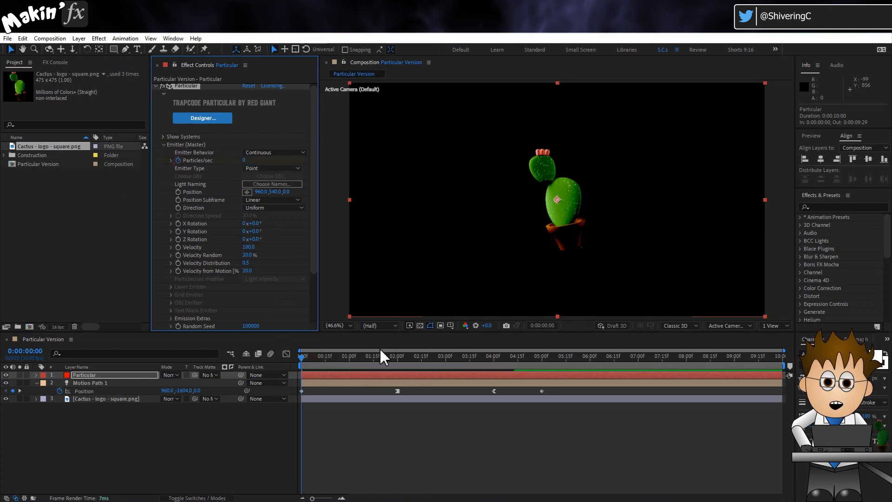
Set the emitter's Particles/sec to 500 at exactly 1 second.
left_click(348, 358)
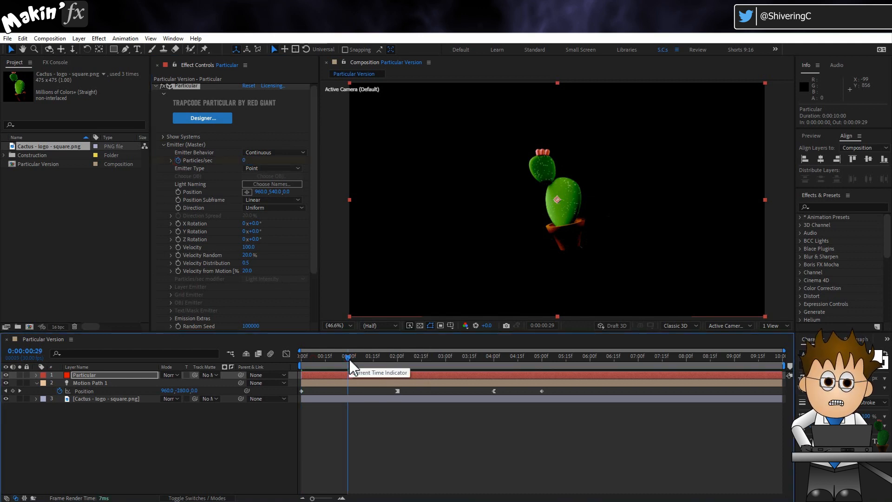
key("Page_Down")
left_click(247, 160)
key("Page_Down")
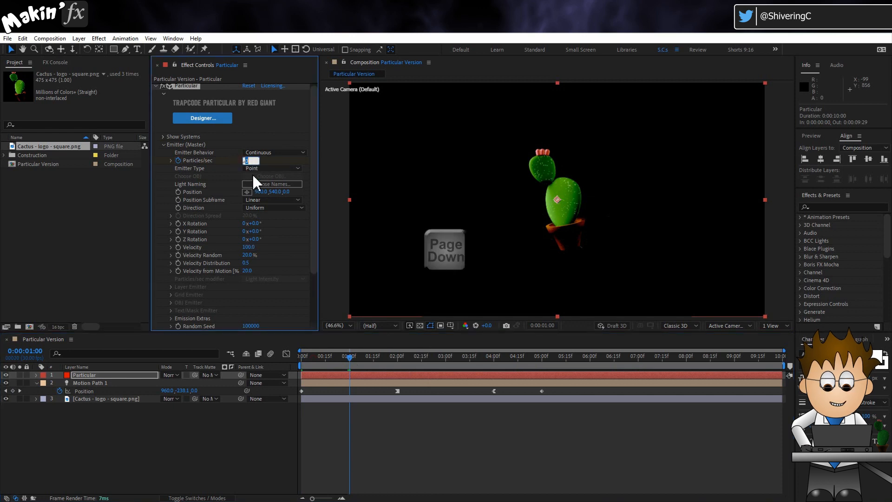
type("500")
key("Return")
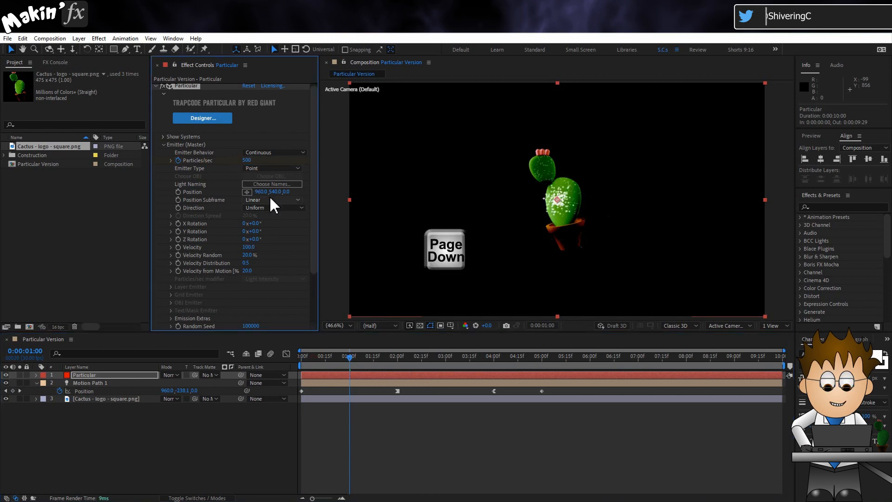
Set Particles/sec to 0 one frame after the 1-second keyframe, and scrub ahead to 0:00:01:20 to preview the burst.
key("Page_Down")
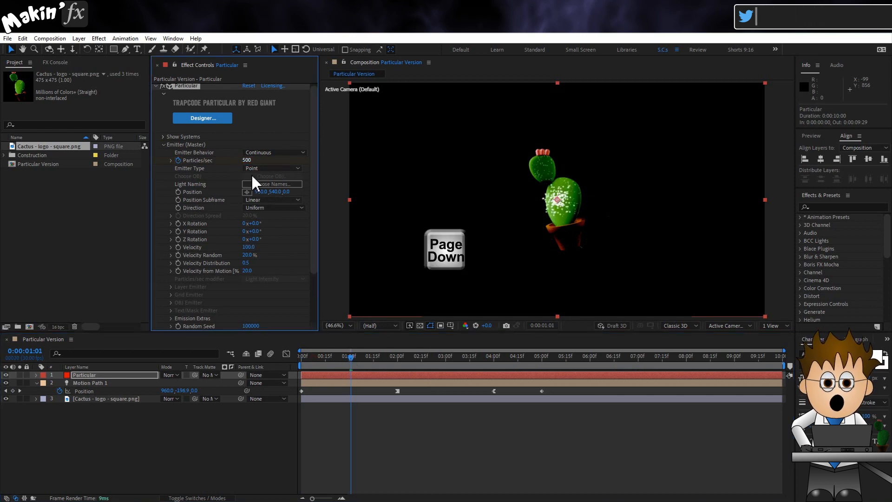
left_click(247, 160)
type("0")
key("Return")
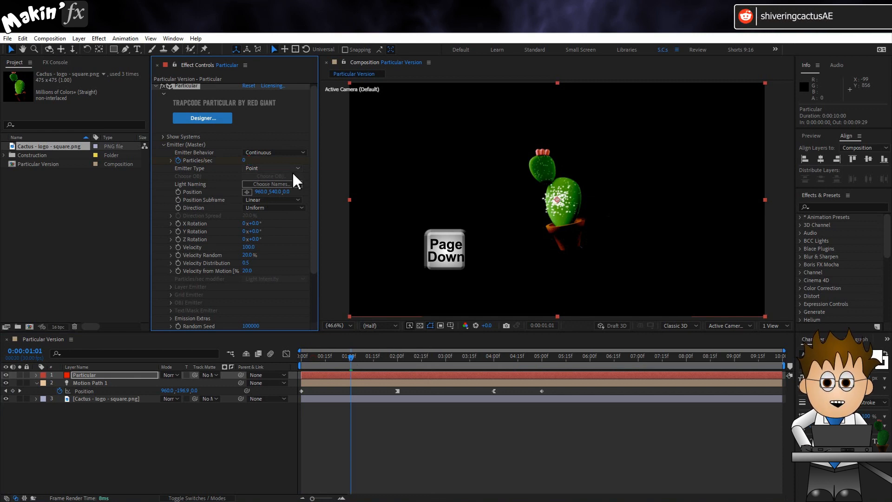
left_click_drag(348, 356, 381, 354)
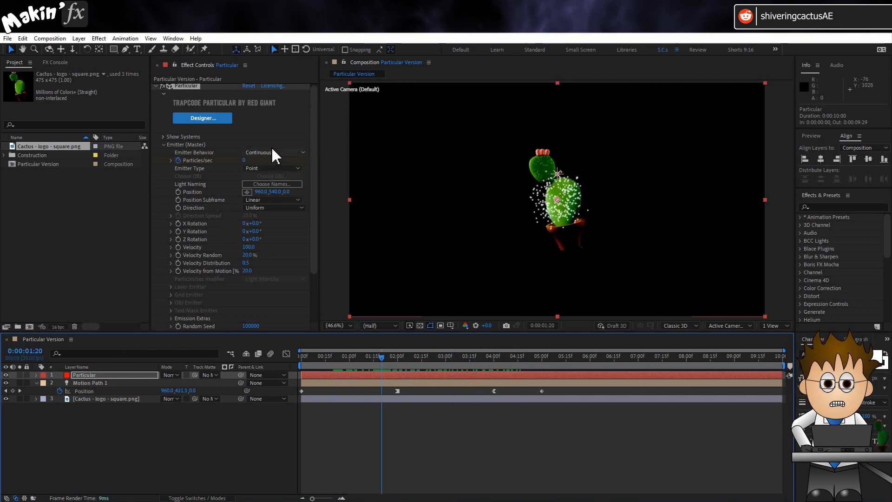
Change the Emitter Type to Box, and hide the Motion Path 1 and cactus logo layers.
left_click(277, 166)
left_click(281, 188)
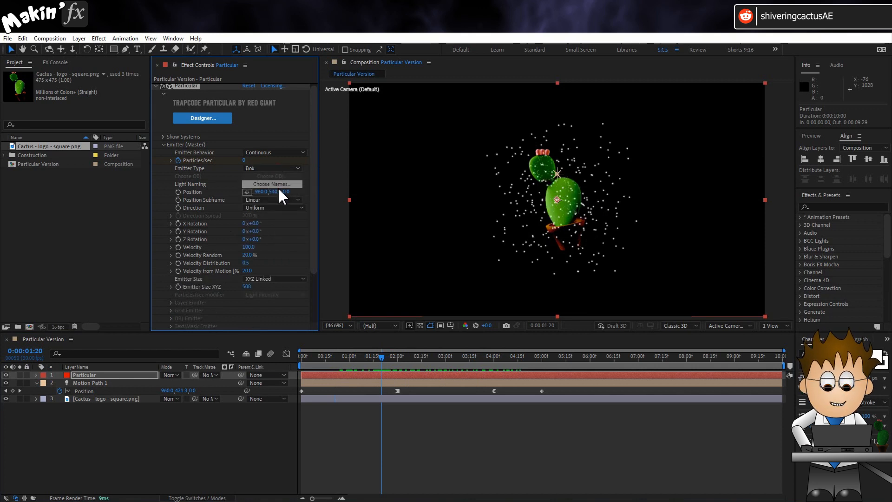
left_click(6, 383)
left_click(6, 399)
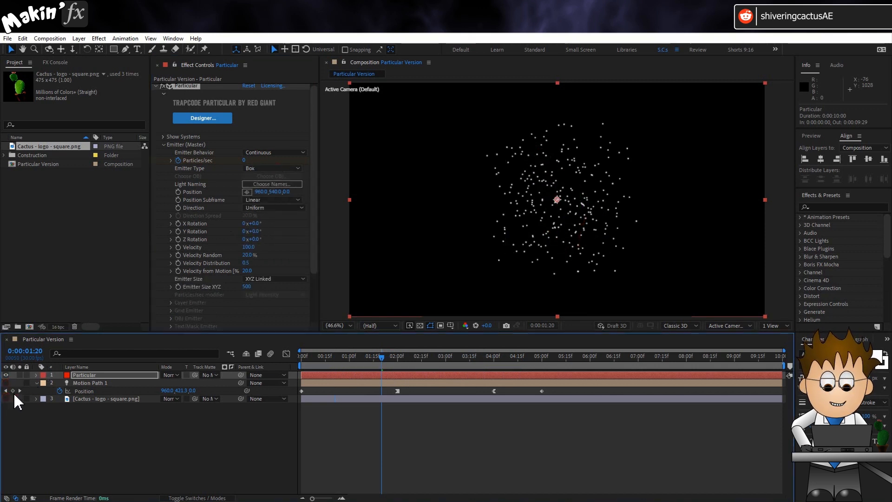
left_click(37, 383)
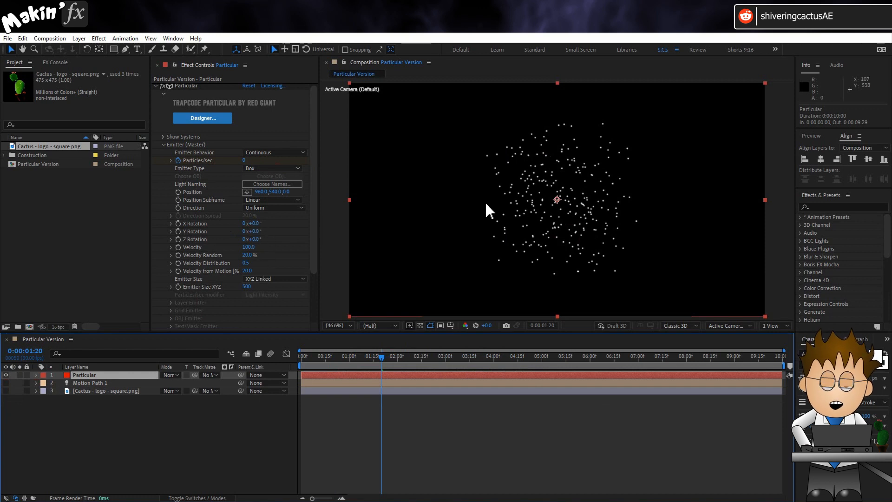
Set the emitter's Y Position to -540 so it sits above the frame.
left_click(276, 192)
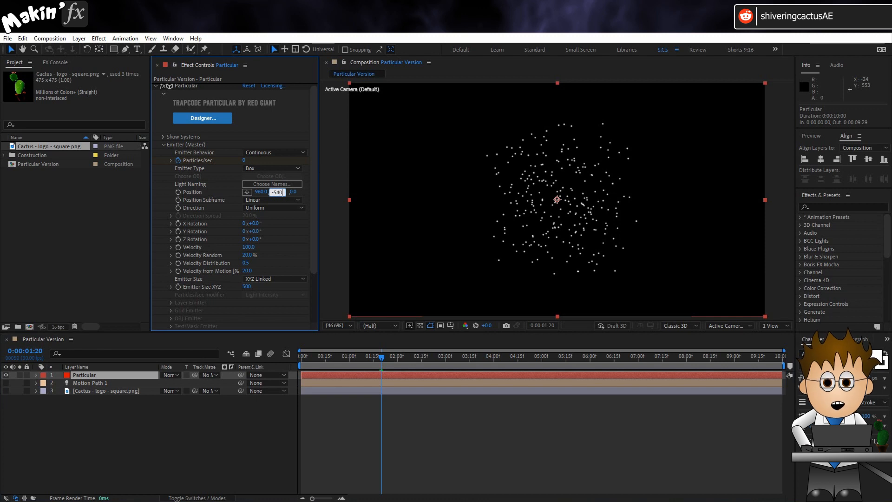
type("-540")
key("Return")
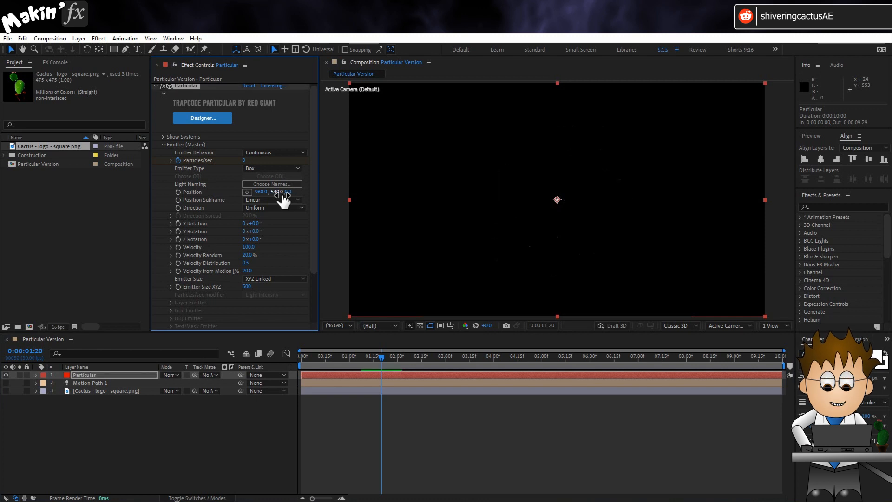
Set the emitter's Velocity and Velocity Random to 0.
left_click(251, 248)
left_click(248, 255)
type("0")
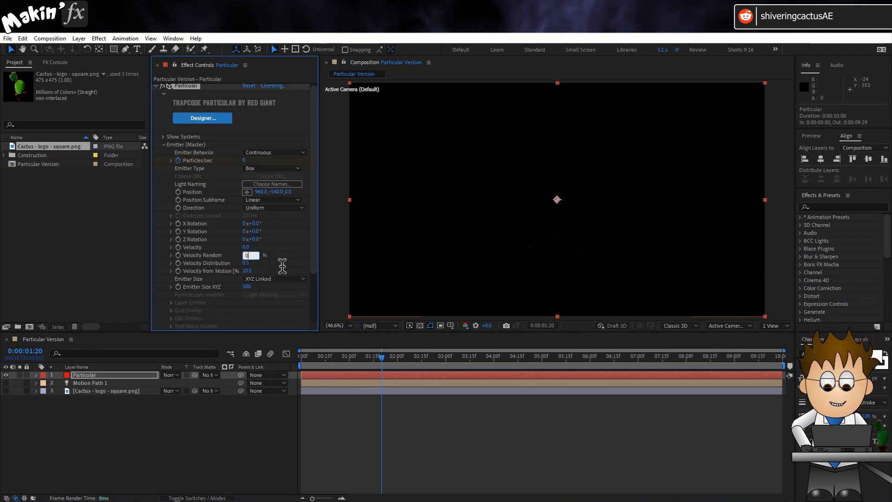
left_click(291, 257)
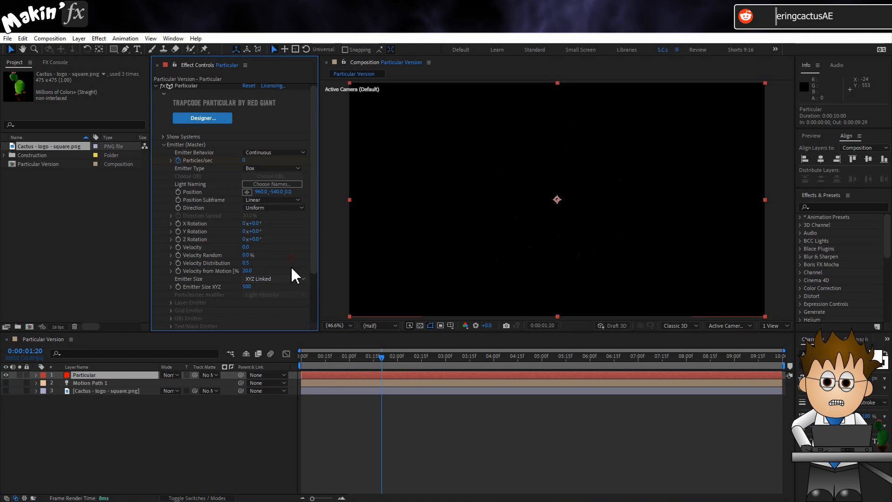
Switch Emitter Size to XYZ Individual and set it to 1920 in X, 1080 in Y and 0 in Z.
left_click(290, 279)
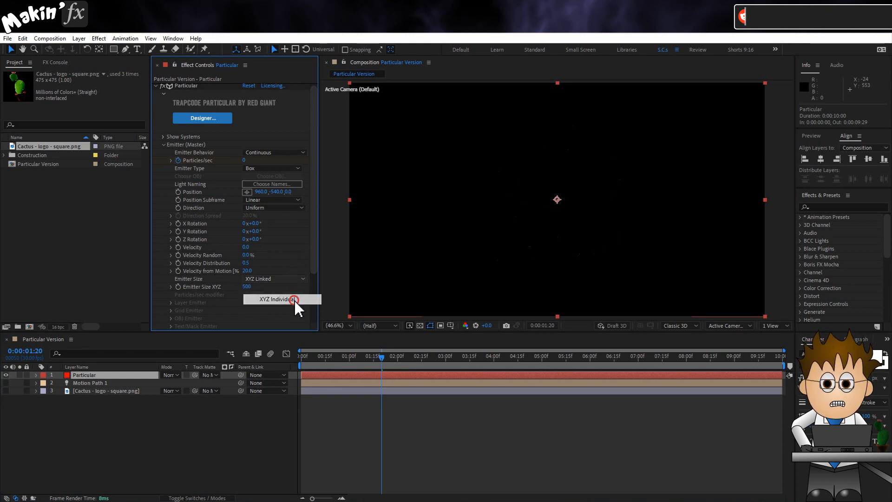
left_click(294, 298)
left_click(247, 287)
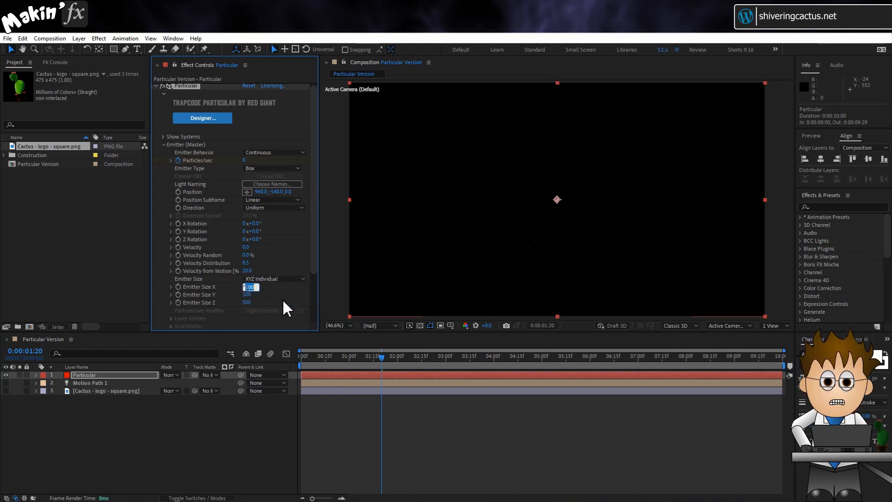
type("1920")
key("Return")
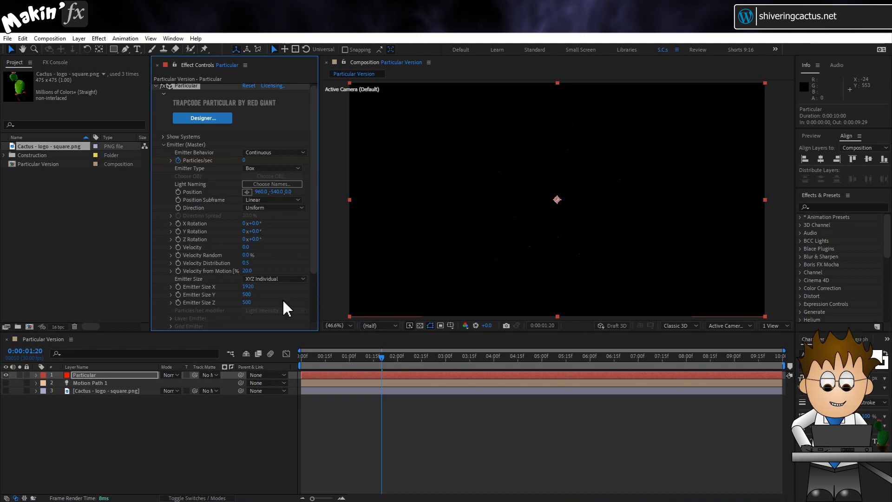
type("1080")
key("Return")
left_click(248, 303)
type("0")
Change the Particle Type in the Particle (Master) settings to Sprite.
left_click(162, 144)
left_click(163, 152)
left_click_drag(244, 153, 249, 158)
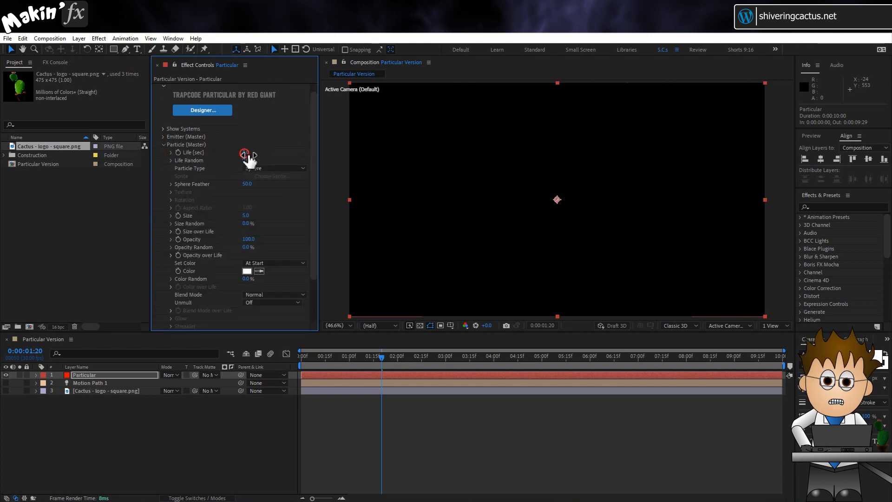
left_click(250, 158)
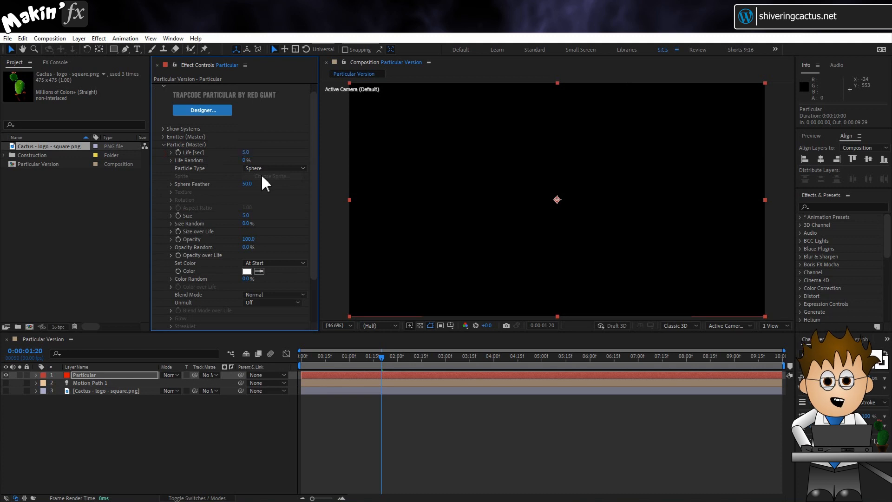
left_click(266, 168)
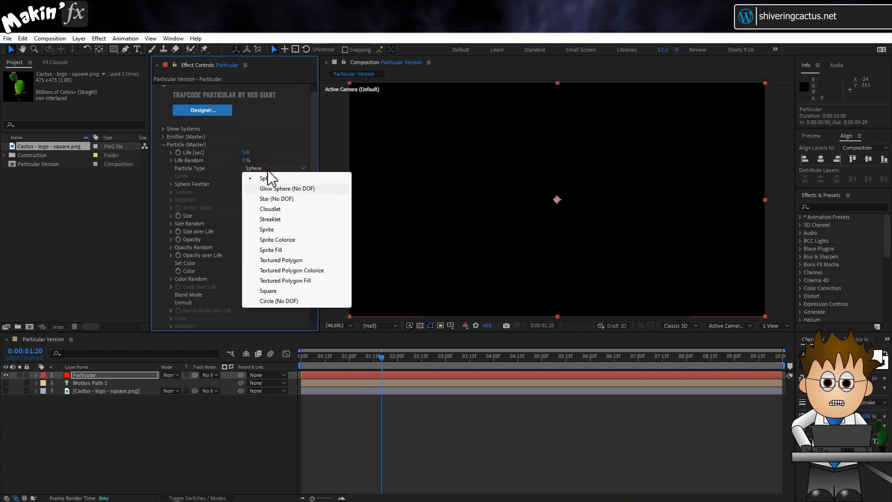
left_click(281, 230)
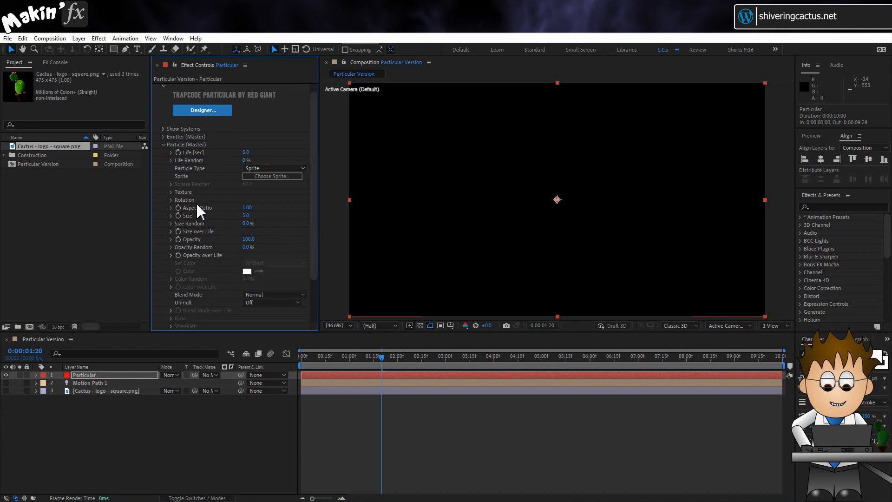
Use the Cactus - logo - square.png layer as the particle texture and set the particle Size to 150.
left_click(171, 191)
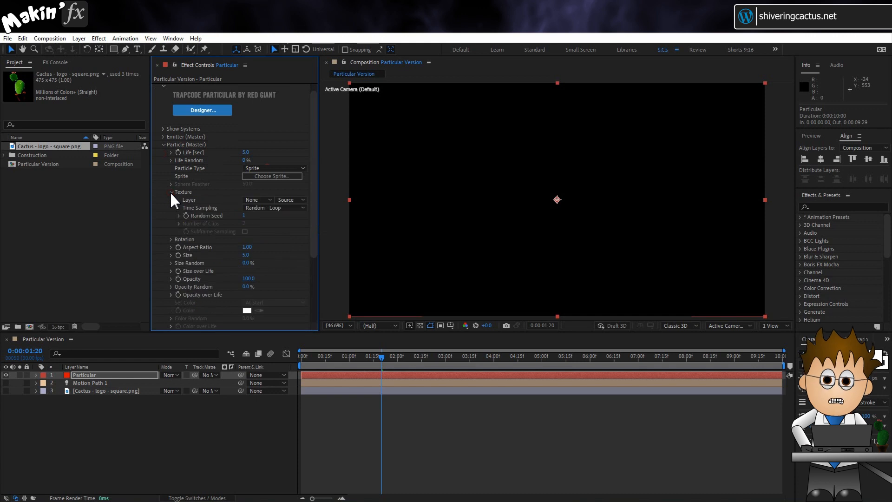
left_click(253, 199)
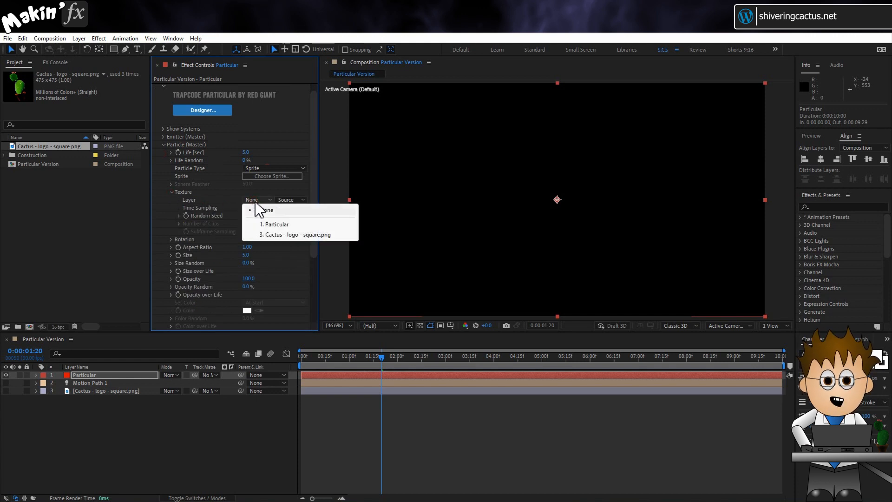
left_click(302, 235)
left_click(246, 255)
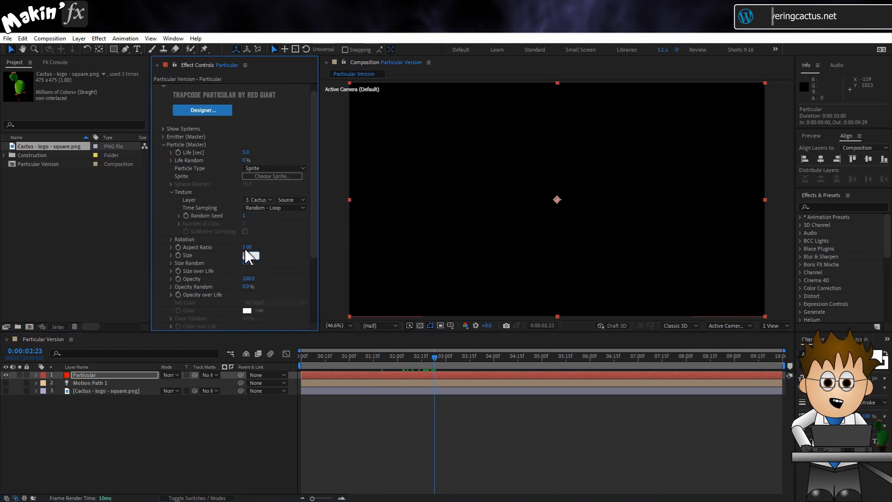
type("150")
key("Return")
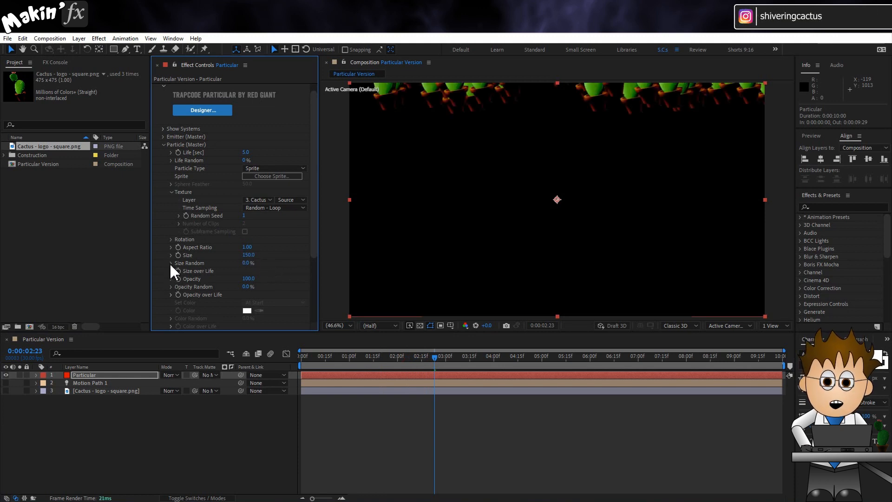
Set the particles' Random Rotation to 100.
left_click(170, 239)
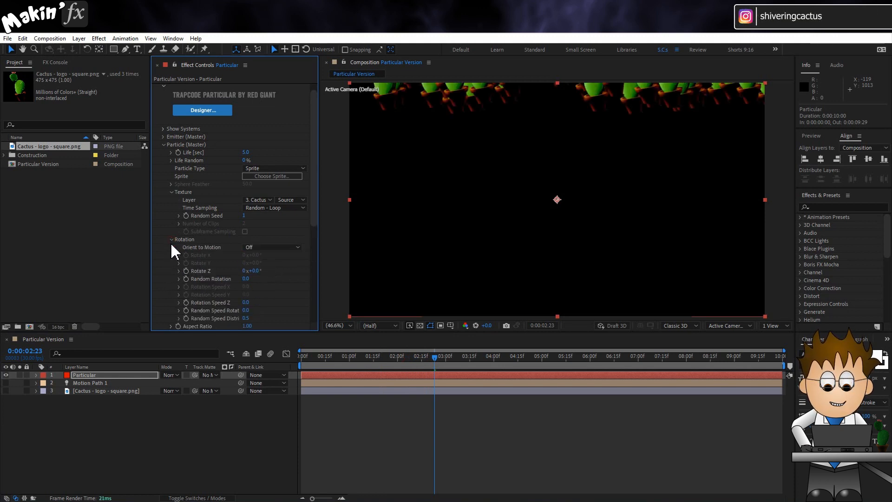
left_click(179, 279)
left_click_drag(192, 290, 310, 294)
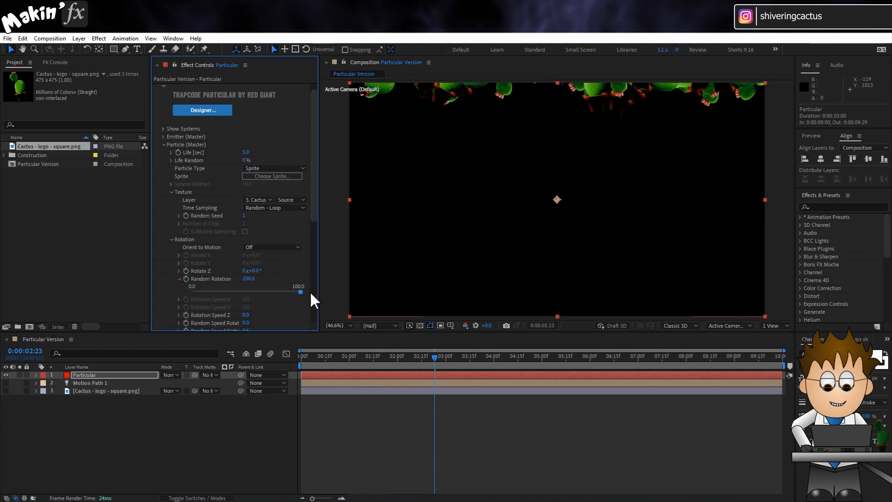
left_click(172, 239)
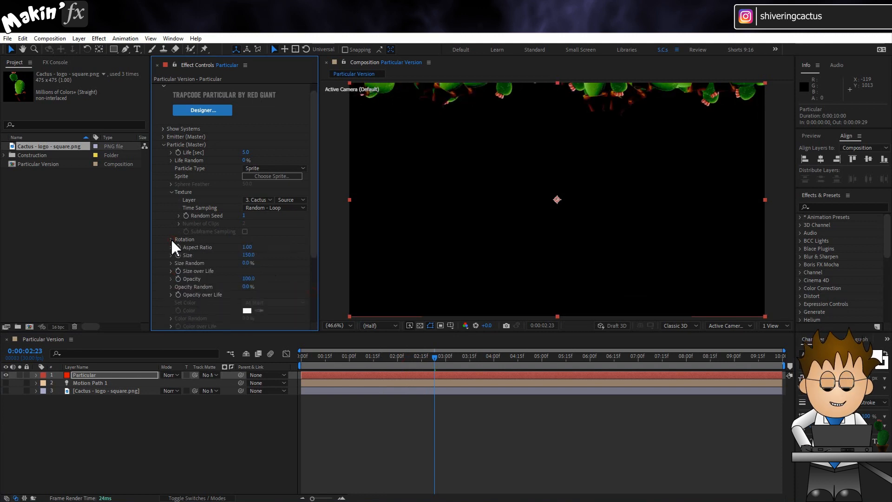
Set the Motion Path in the Air physics settings to 1.
left_click(162, 144)
left_click(161, 170)
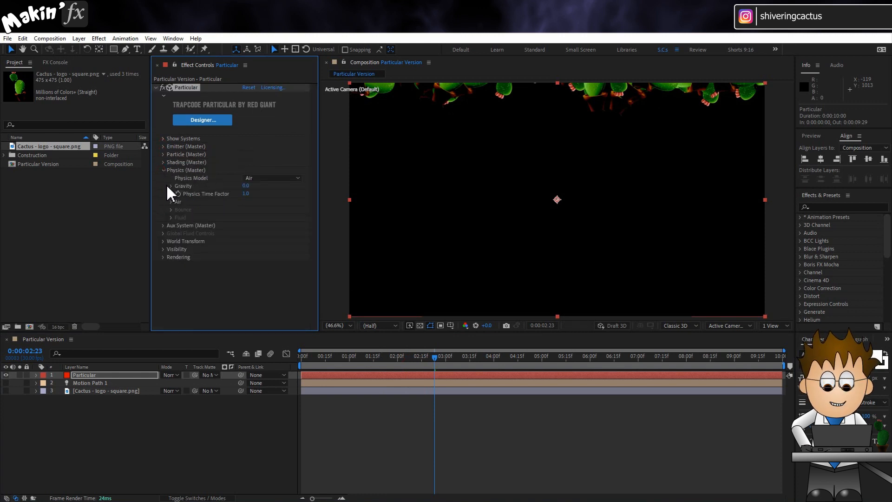
left_click(171, 201)
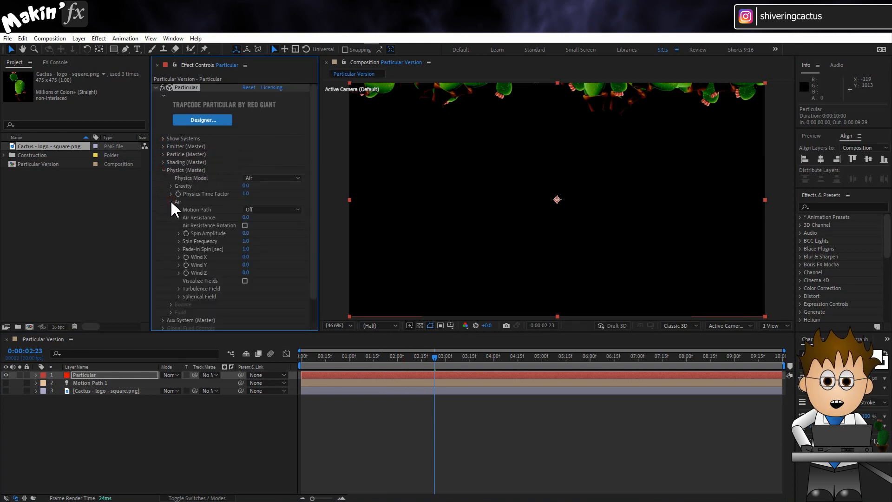
left_click(287, 209)
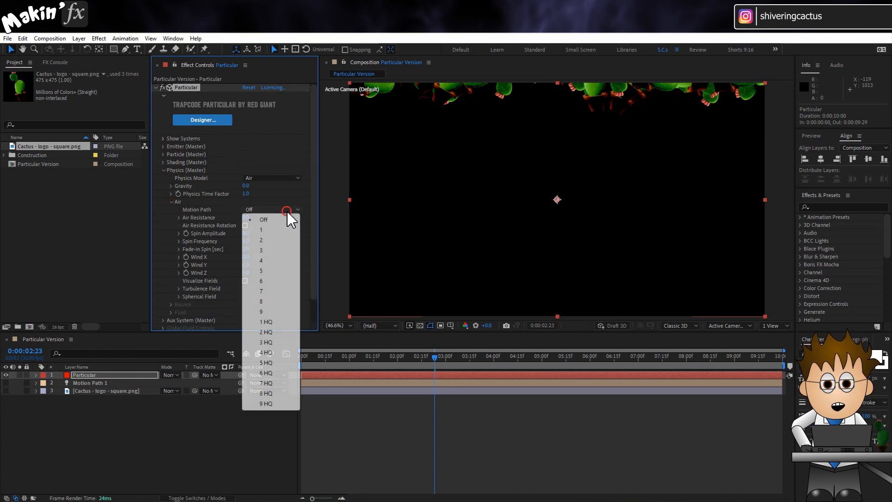
left_click(284, 230)
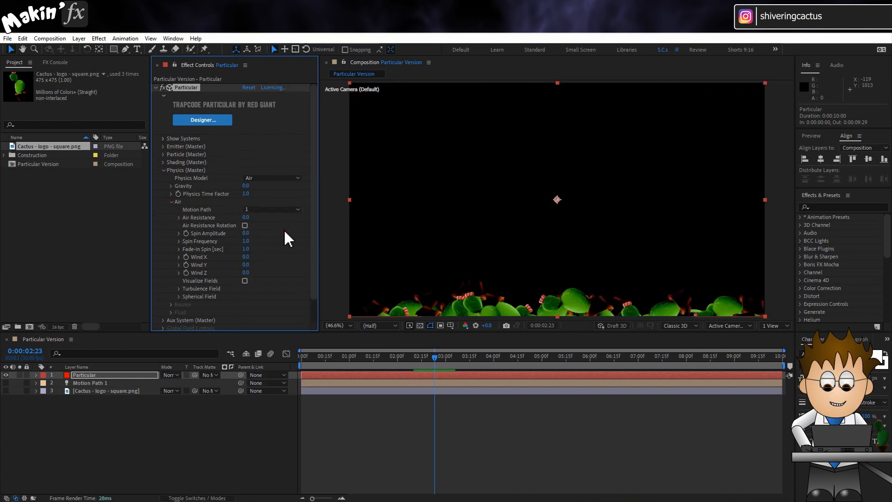
Preview the animation, show the transparency grid at 0:00:03:08, and increase the particle Size to 213 to close the gaps.
key("space")
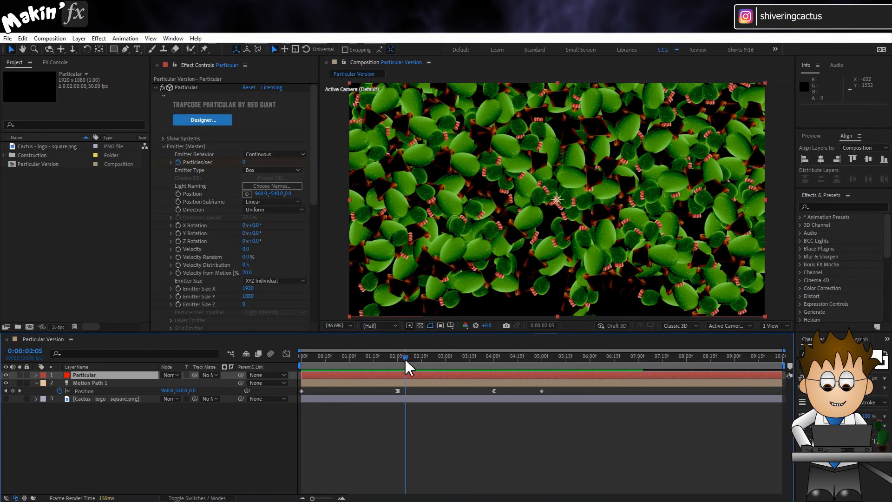
left_click_drag(404, 357, 458, 356)
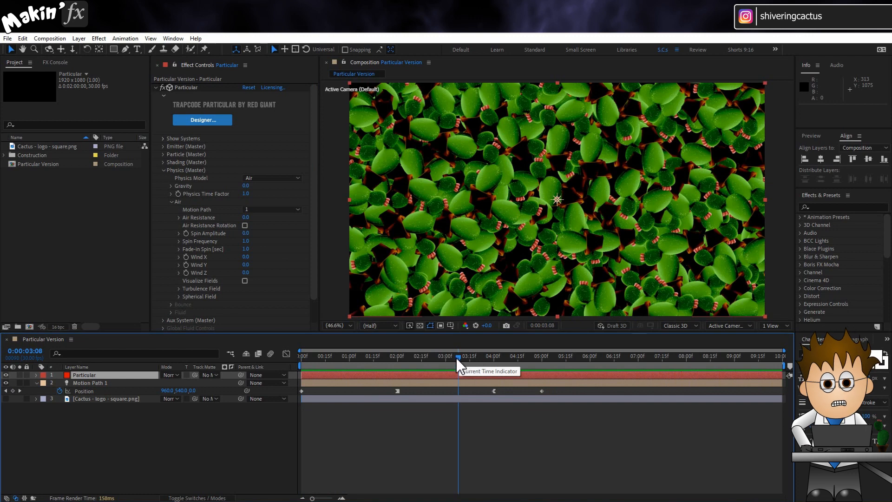
left_click(419, 326)
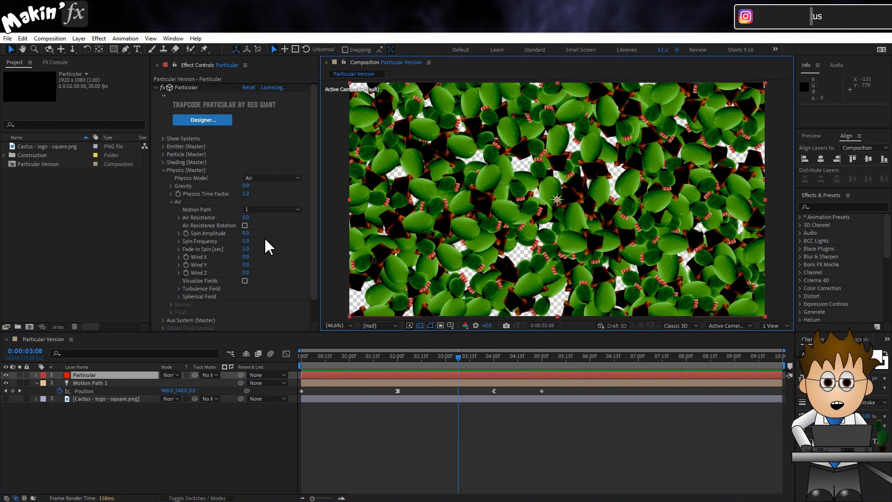
left_click(162, 155)
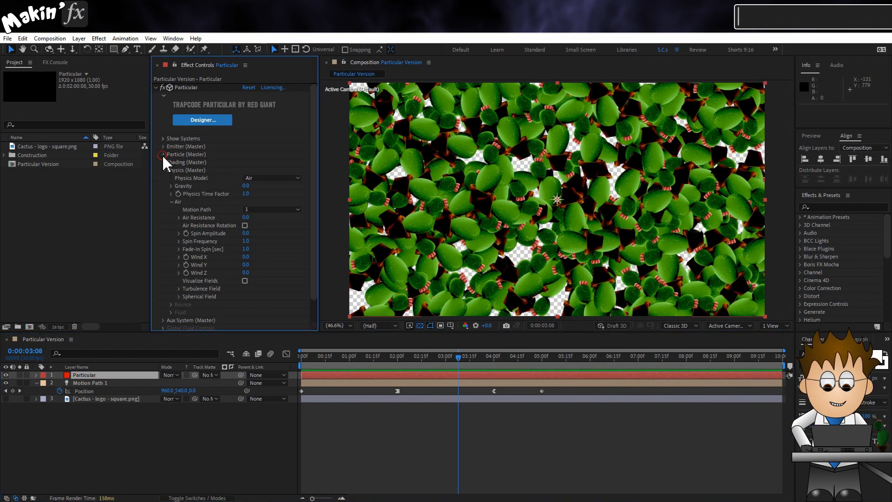
left_click_drag(253, 215, 281, 216)
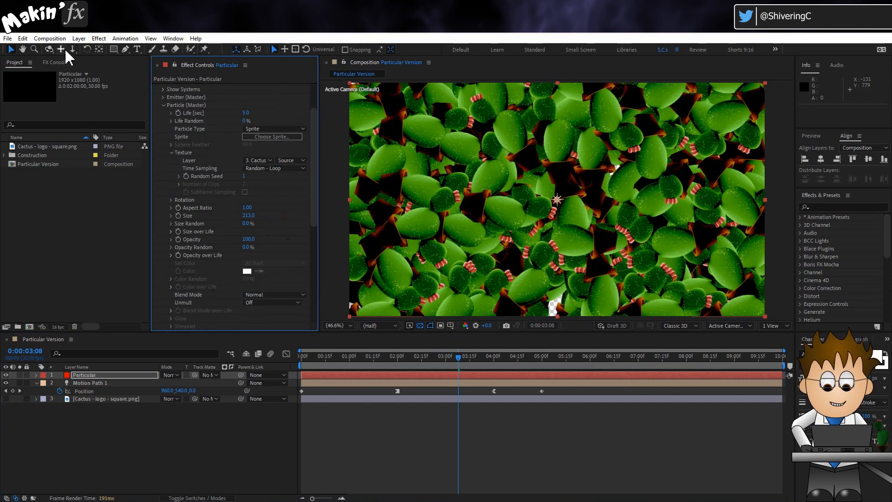
Open the composition in Essential Graphics, add the cactus logo layer as a replaceable item, and name it Droppy pic.
left_click(50, 38)
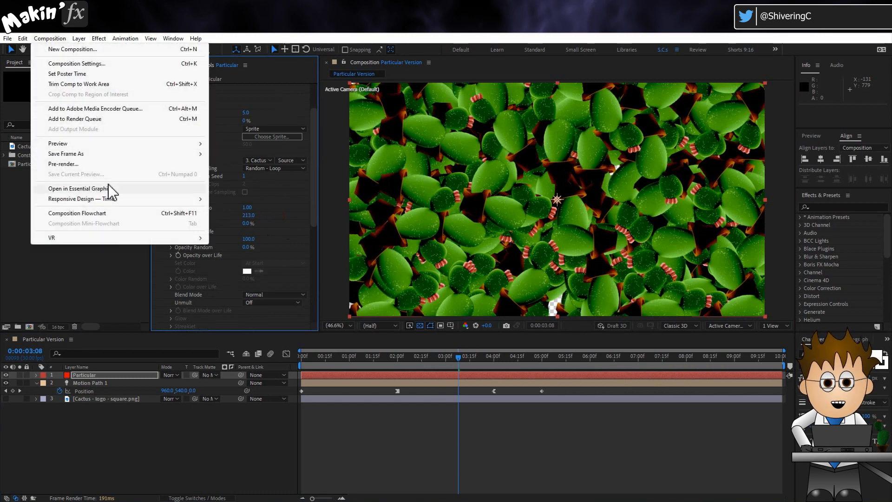
left_click(108, 188)
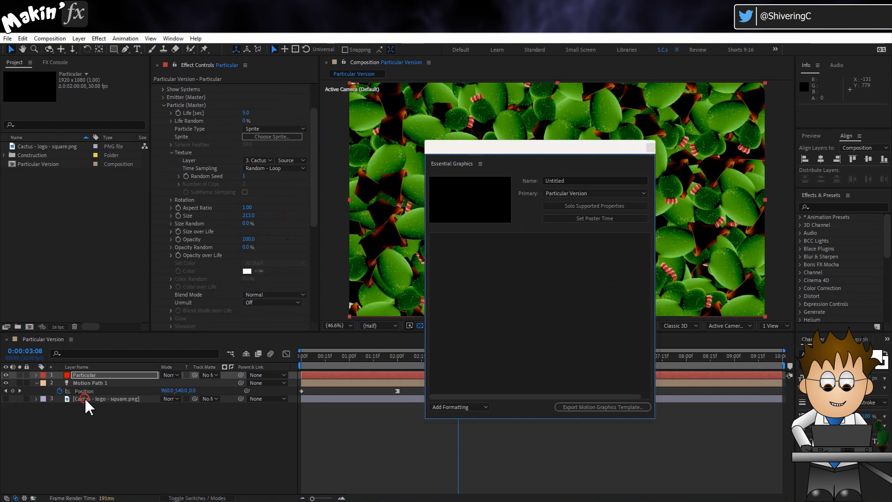
left_click_drag(86, 401, 474, 259)
double_click(478, 240)
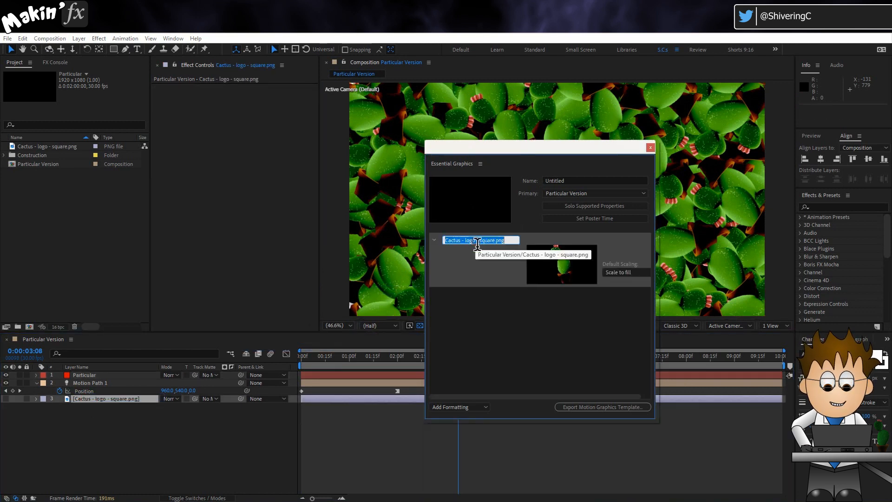
type("Droppy pic")
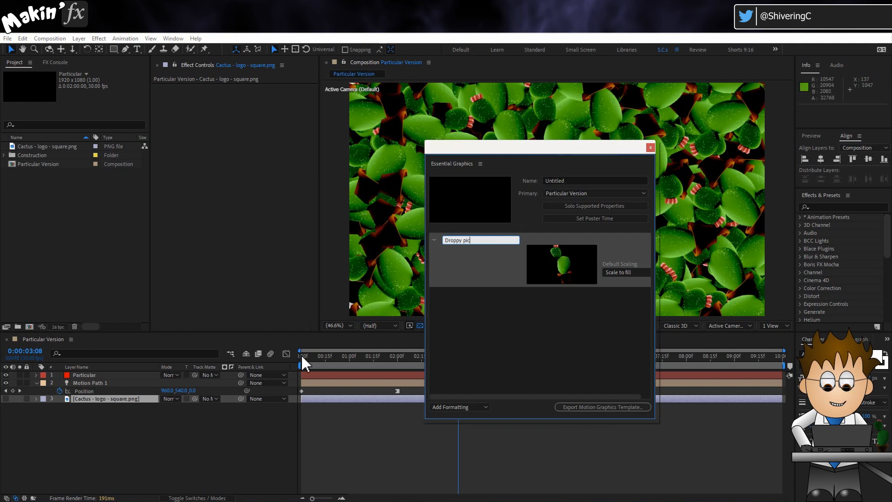
Add the Particular layer's particle Size property to the Essential Graphics controls, and collapse the layer's properties.
left_click(84, 375)
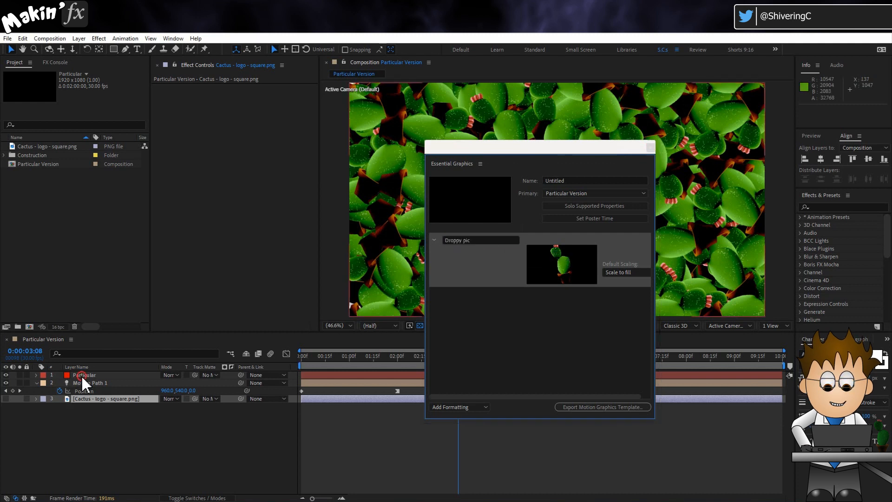
left_click(37, 375)
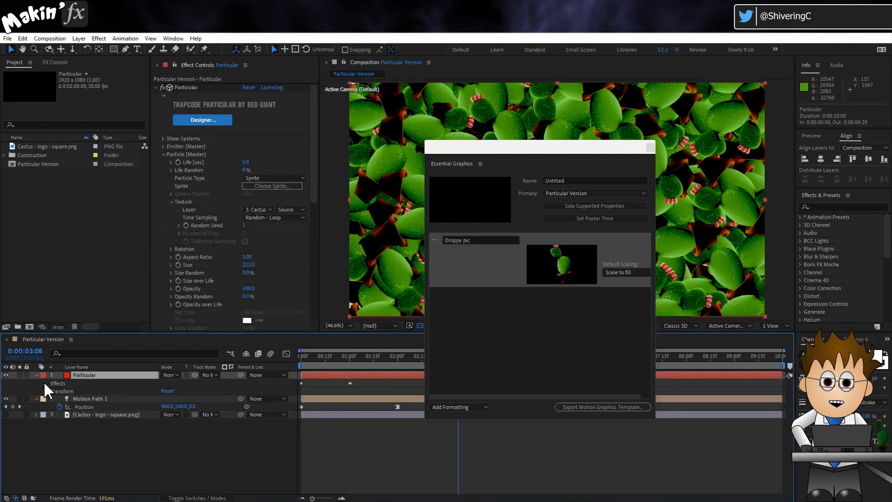
left_click(45, 383)
left_click(53, 391)
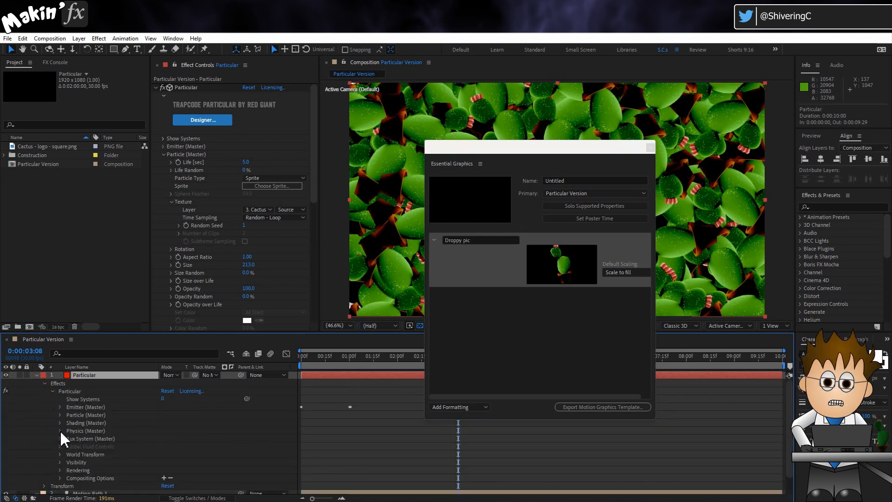
left_click(60, 415)
scroll(85, 438, "down", 2)
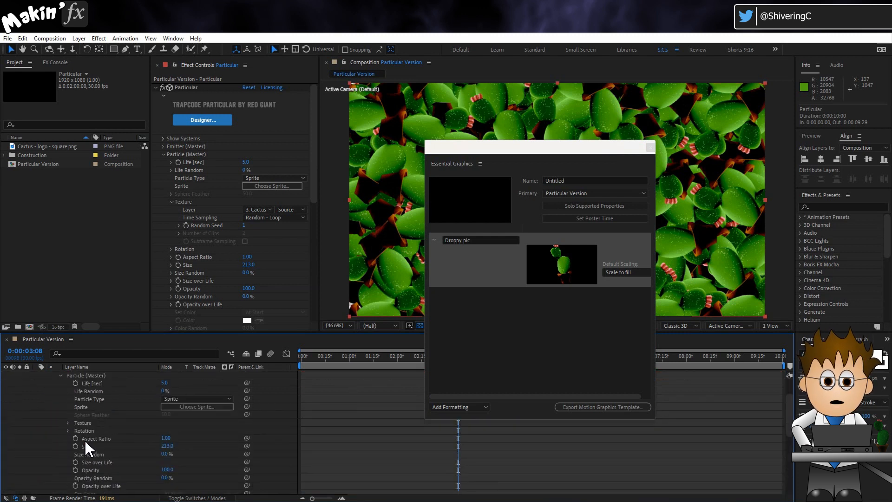
left_click_drag(88, 445, 492, 299)
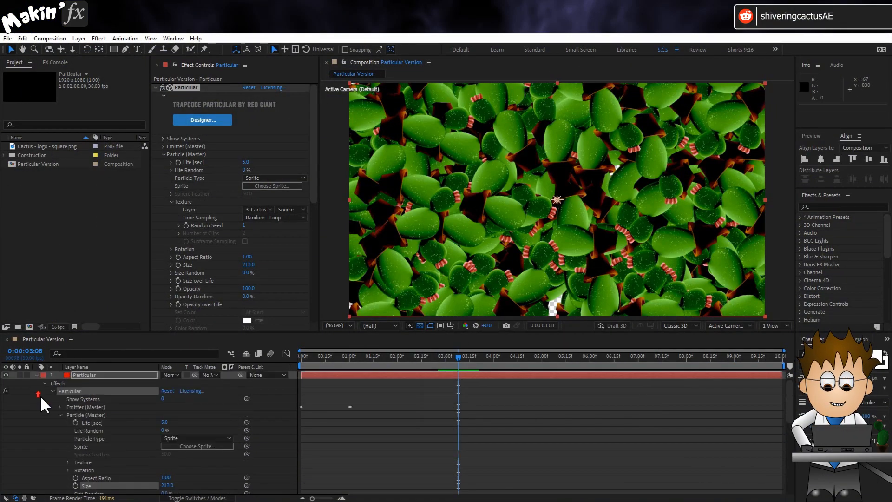
left_click(37, 375)
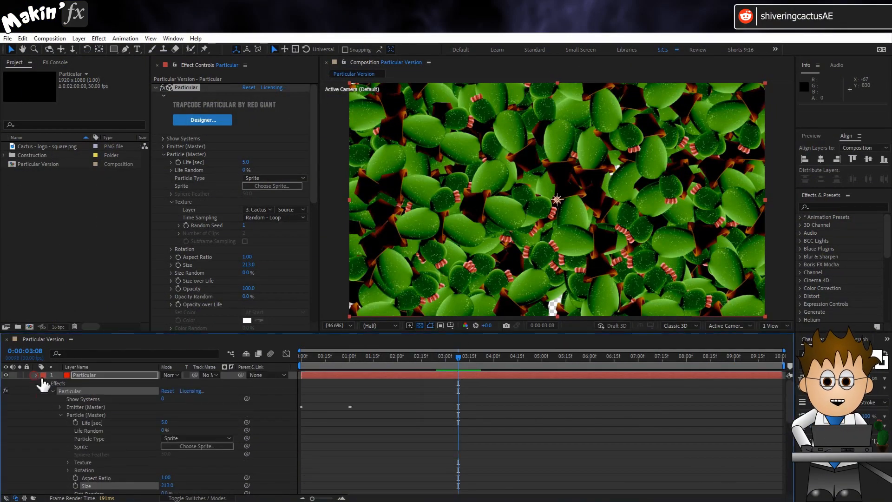
left_click(80, 419)
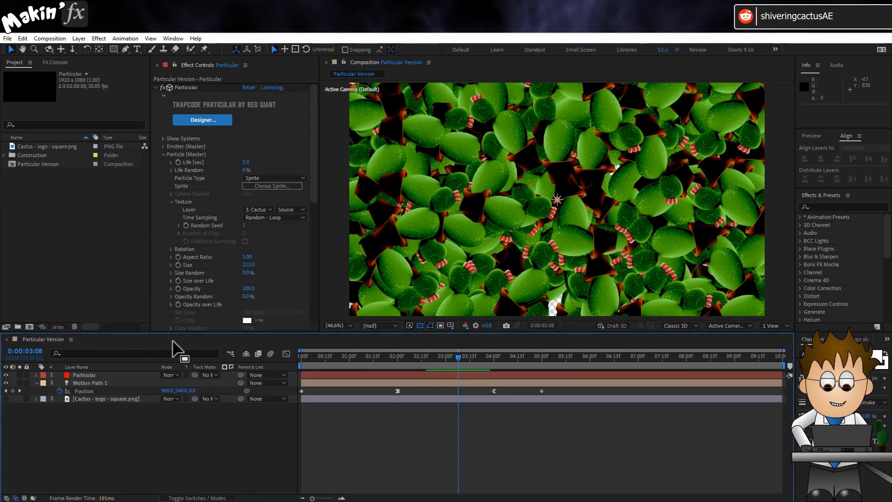
Create a composition from Cactus - logo - square.png and rename it Droppy Pic.
left_click(44, 146)
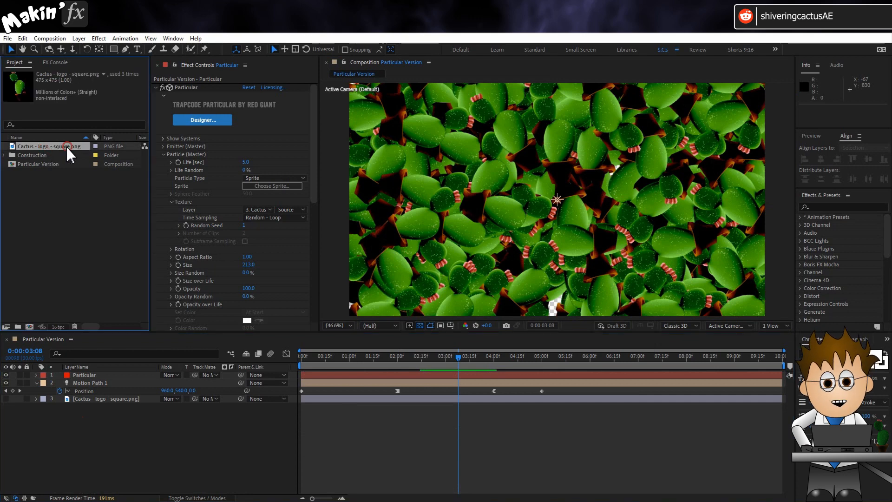
left_click_drag(67, 146, 29, 326)
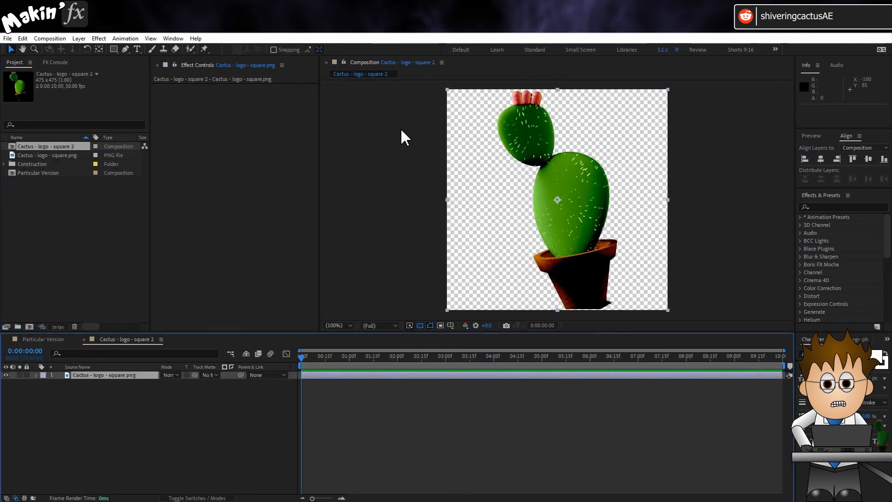
left_click(50, 38)
left_click(69, 63)
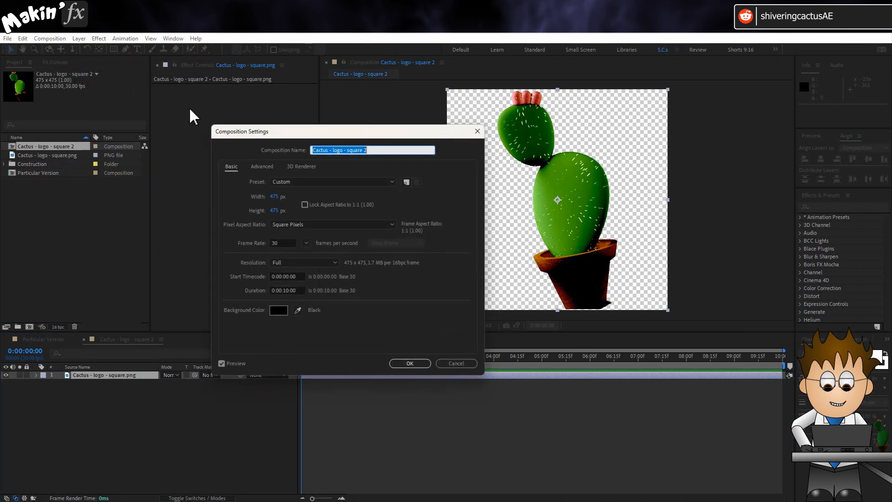
type("Lo")
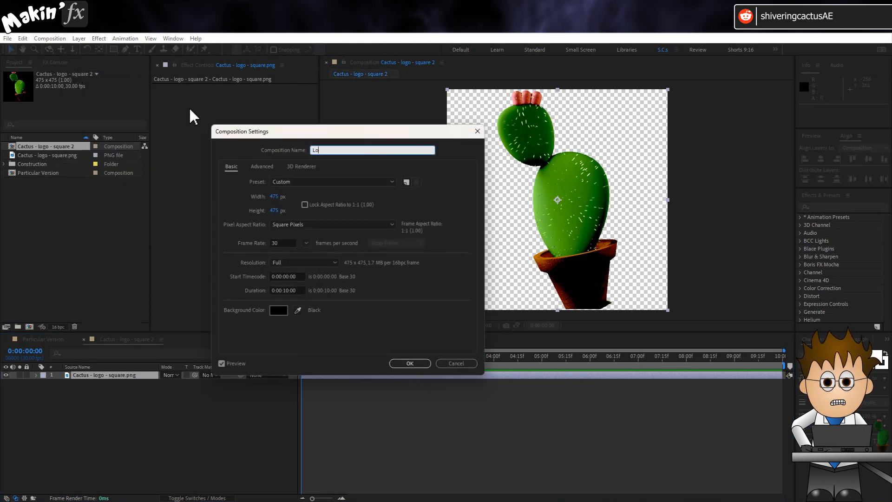
key("BackSpace")
key("BackSpace")
type("Drop")
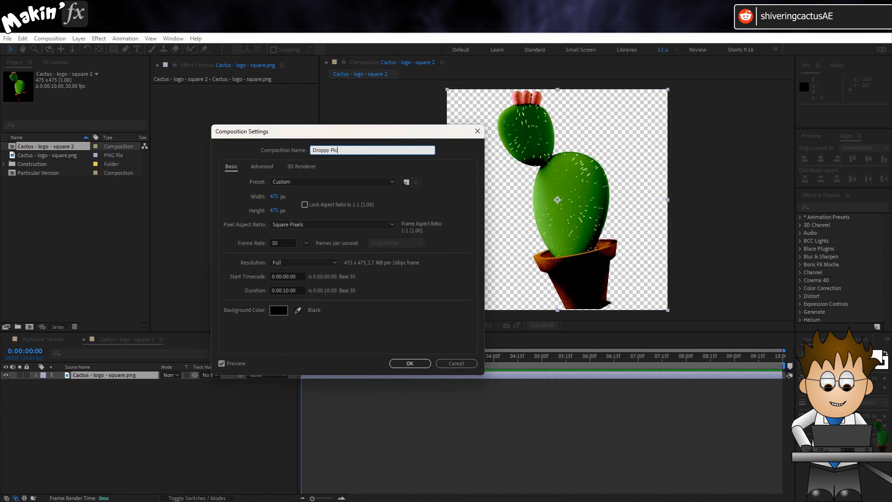
type("py Pic")
key("Return")
Create a 1920 x 1080 composition named Transition comp with a duration of 0:00:05:00, and add the Droppy Pic composition to it.
left_click(48, 38)
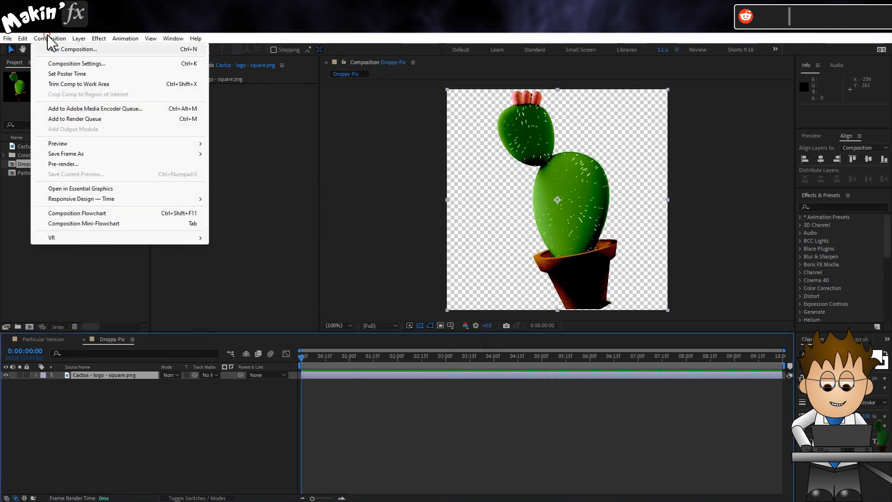
left_click(52, 48)
left_click(278, 196)
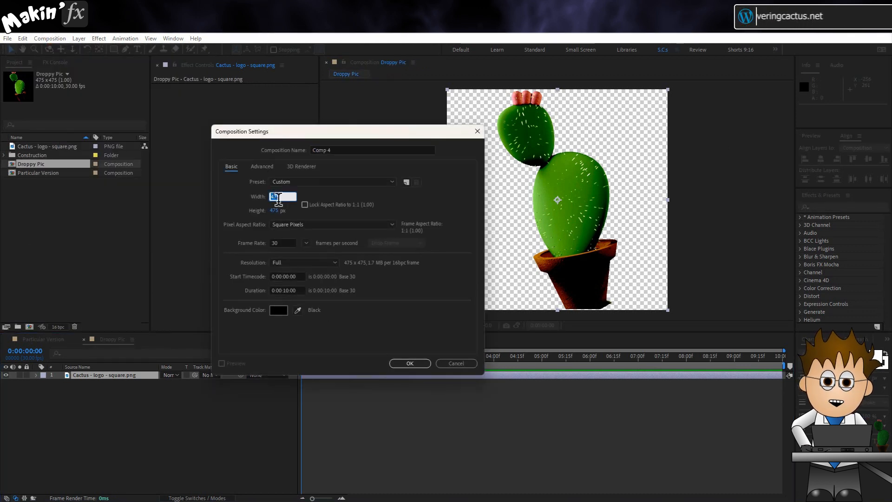
type("1920")
key("Tab")
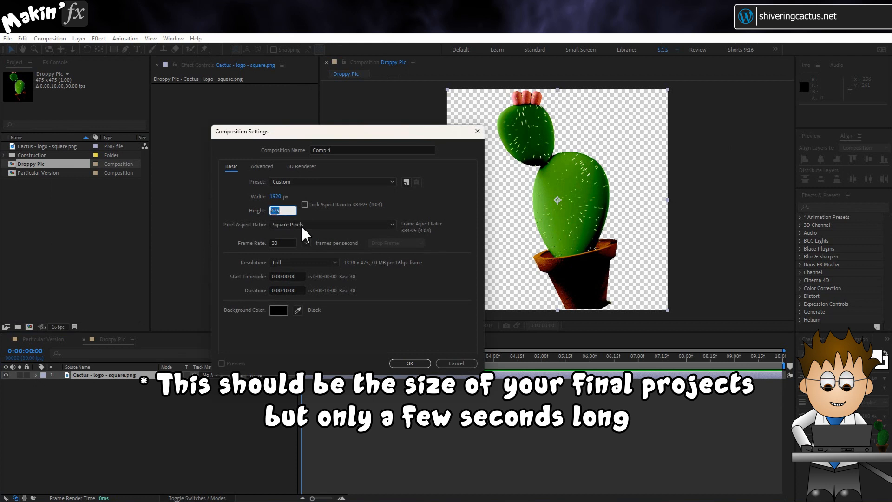
type("1080")
left_click(325, 150)
type("Transition com")
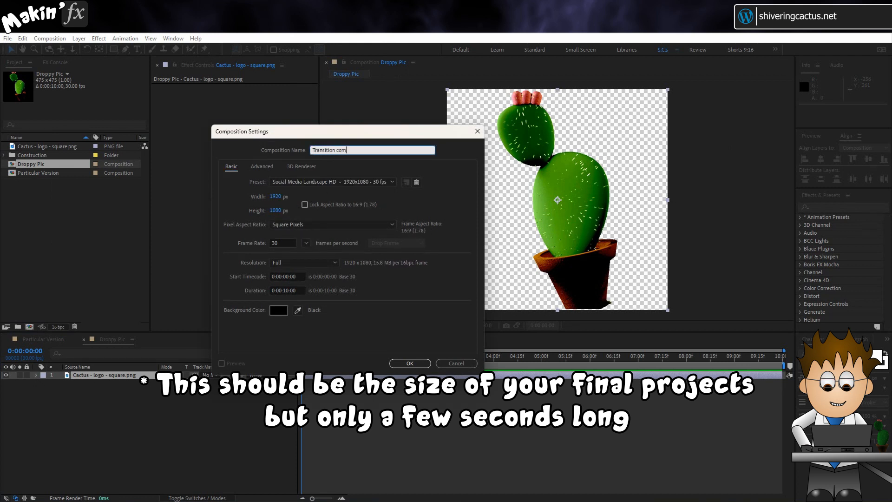
type("p")
left_click(288, 290)
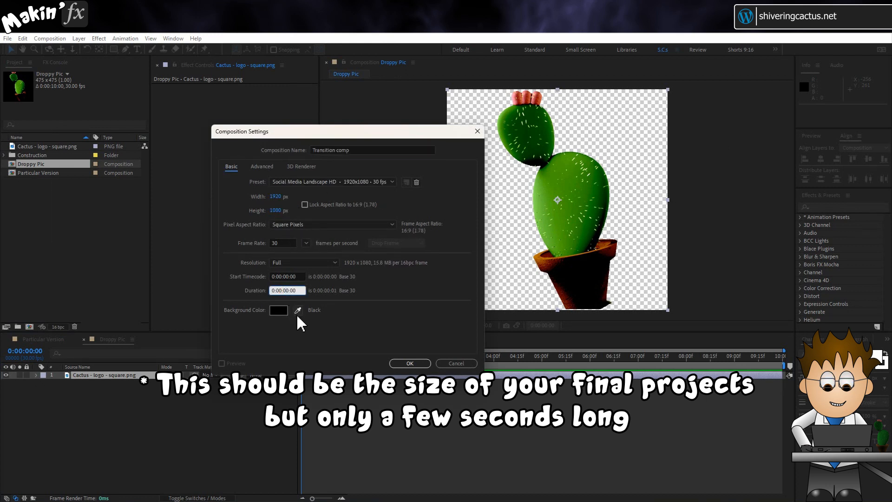
left_click(409, 363)
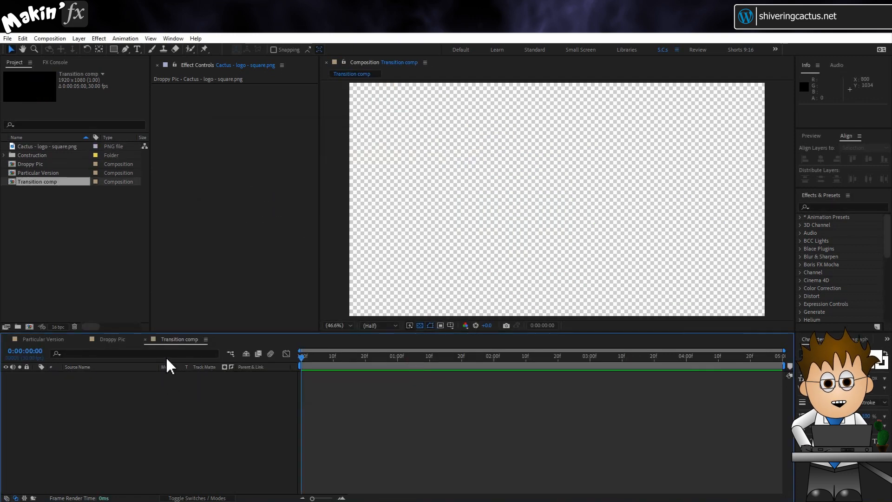
left_click_drag(38, 162, 79, 437)
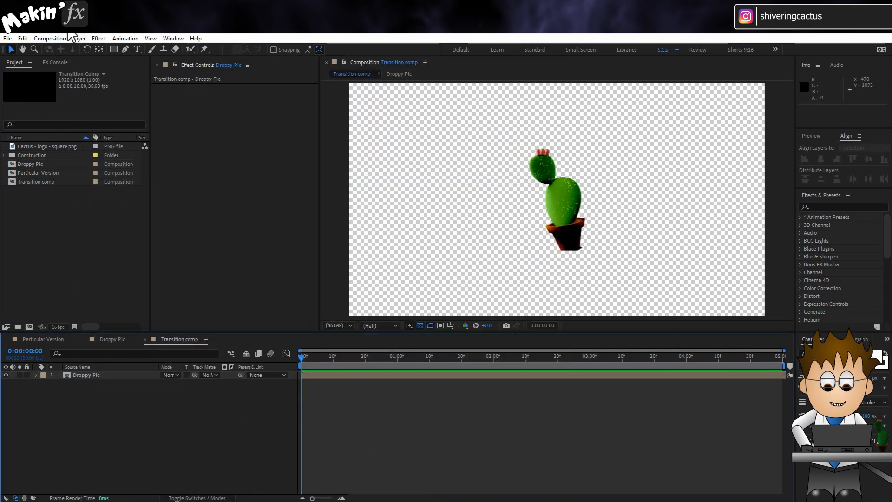
Add a null object to Transition comp and rename it Controller.
left_click(78, 38)
mouse_move(89, 51)
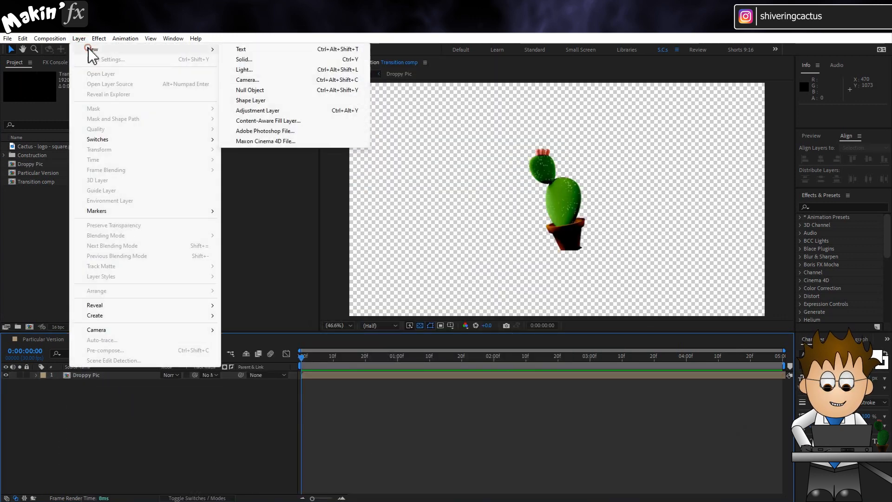
left_click(255, 89)
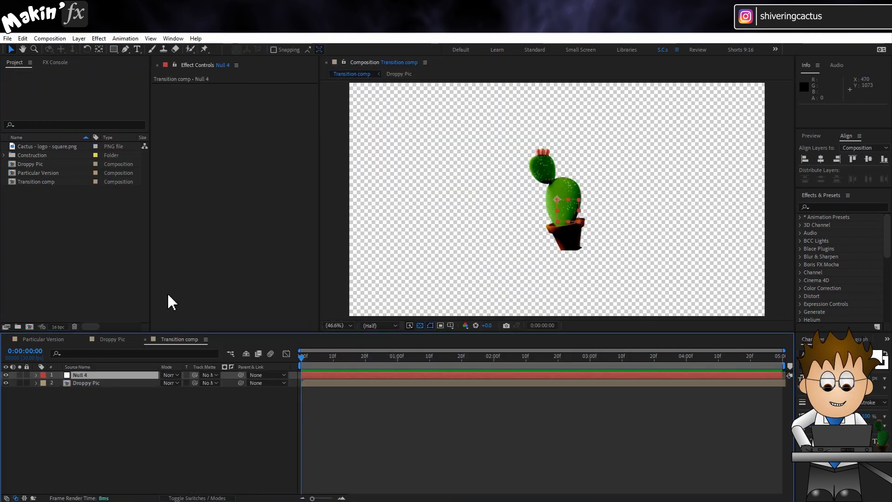
key("Return")
type("Controller")
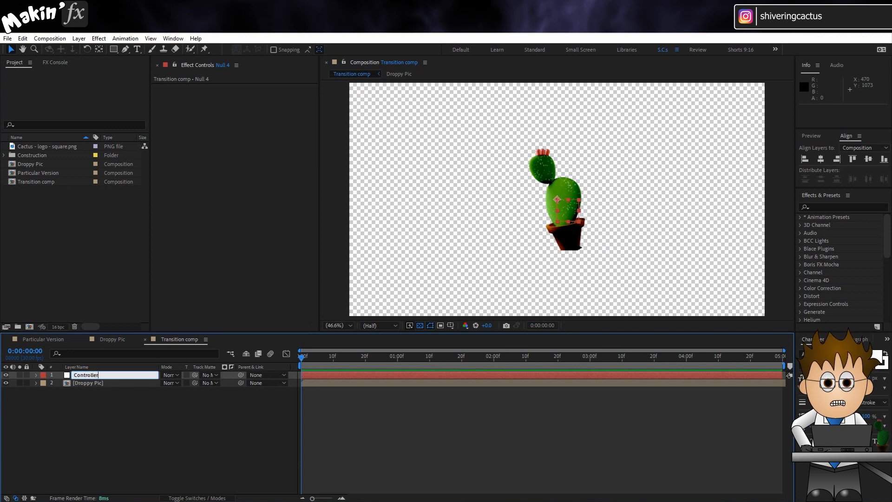
key("Return")
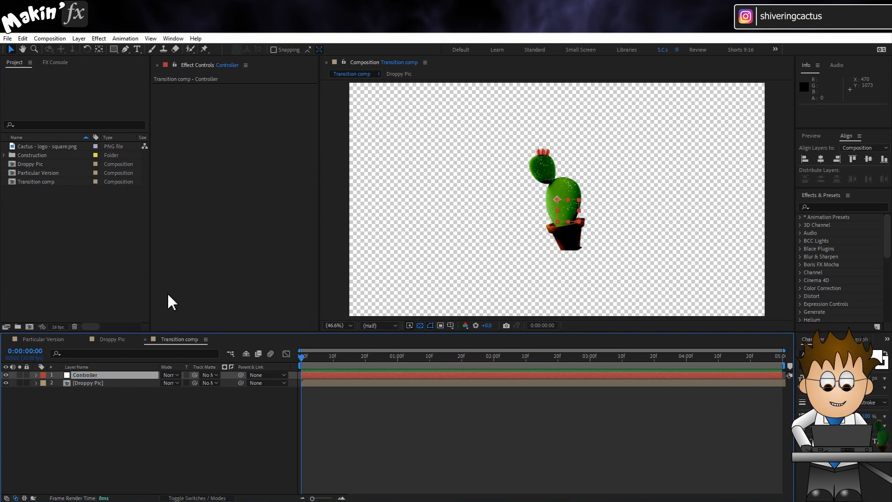
Apply a Layer Control expression control to the Controller null and rename it First layer in Grid.
left_click(99, 39)
mouse_move(175, 200)
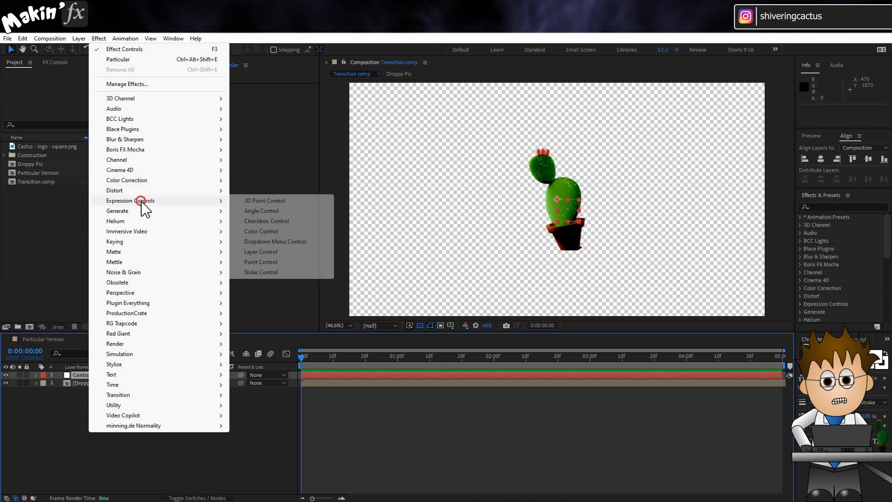
left_click(288, 251)
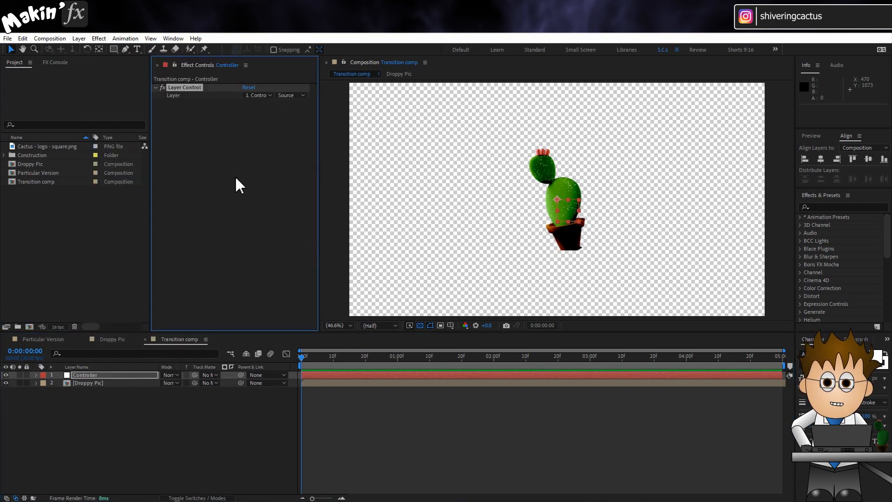
key("Return")
type("first")
key("BackSpace")
key("BackSpace")
key("BackSpace")
key("BackSpace")
key("BackSpace")
type("First layer in Grid")
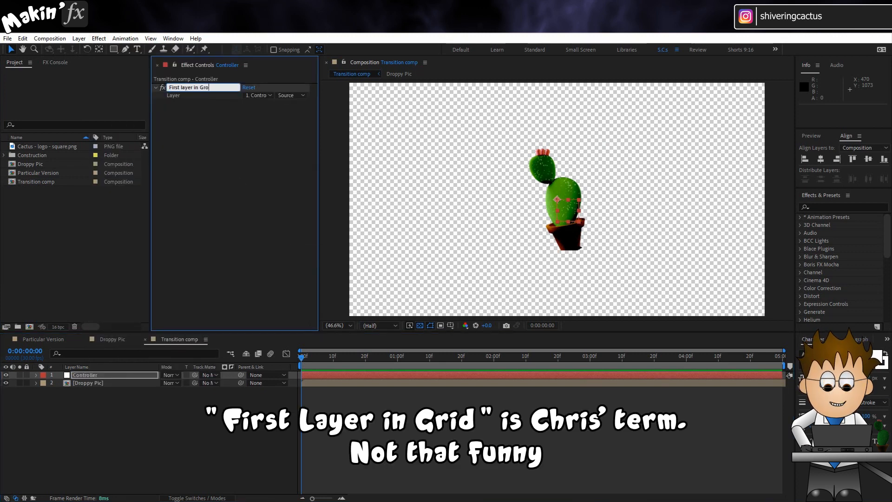
key("Return")
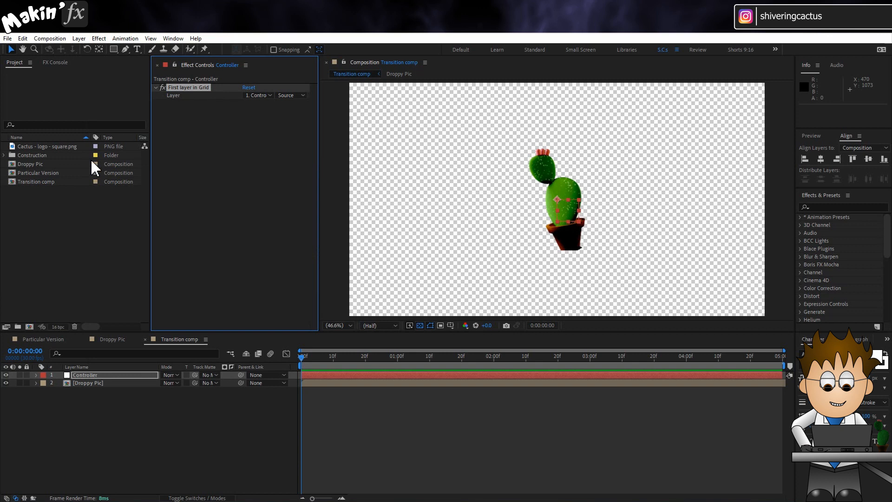
Apply a Slider Control to the Controller null and rename it Columns.
left_click(98, 39)
mouse_move(144, 201)
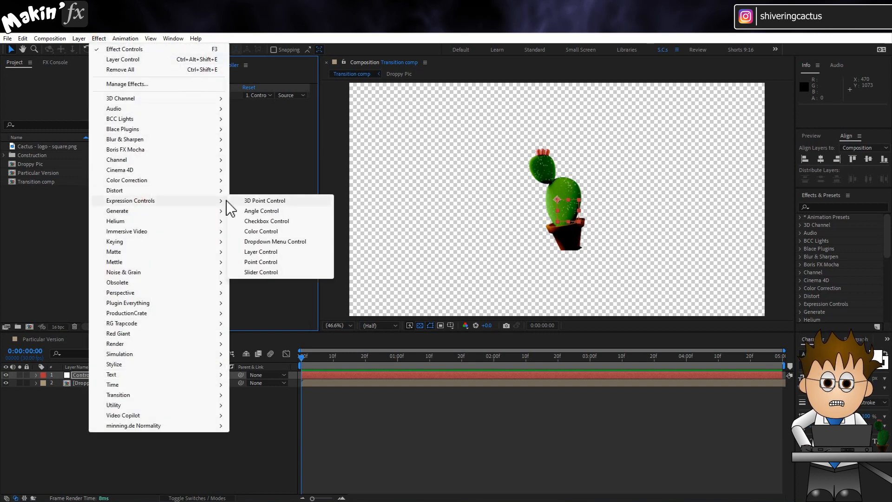
left_click(279, 270)
key("Return")
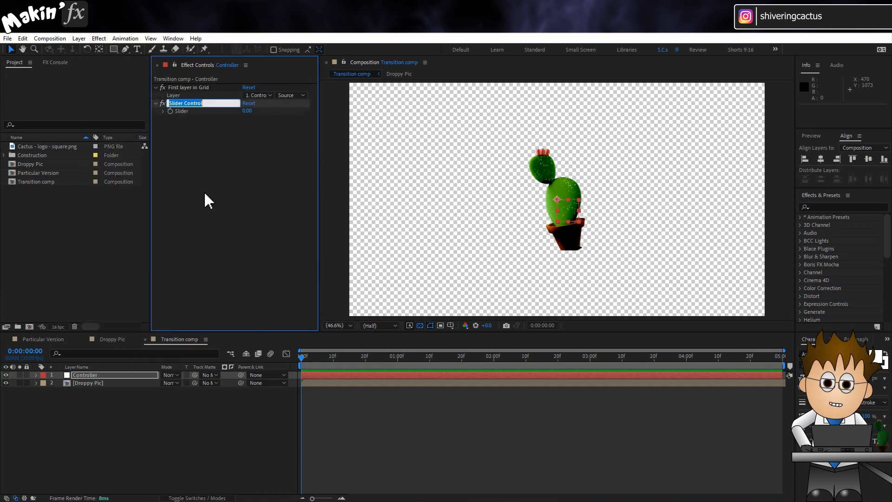
type("Colum")
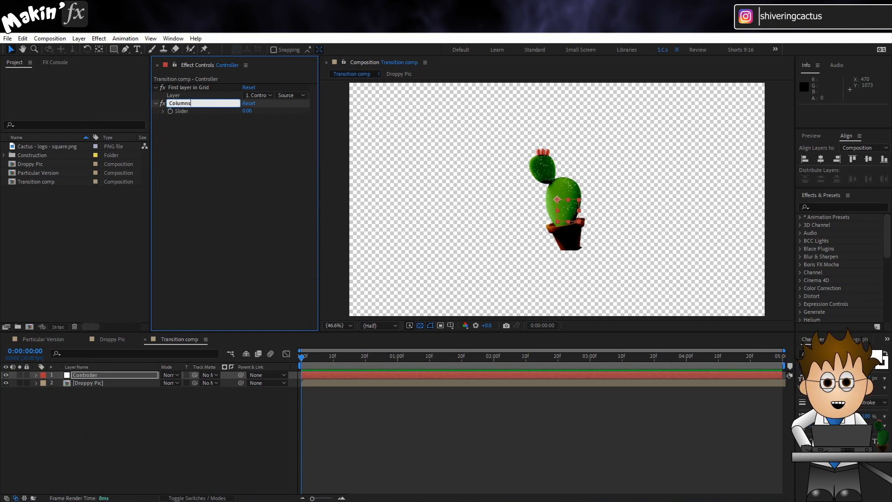
type("ns")
key("Return")
Duplicate the Columns slider control twice on the Controller null, naming the copies X Spacing and Y Spacing.
key("ctrl+d")
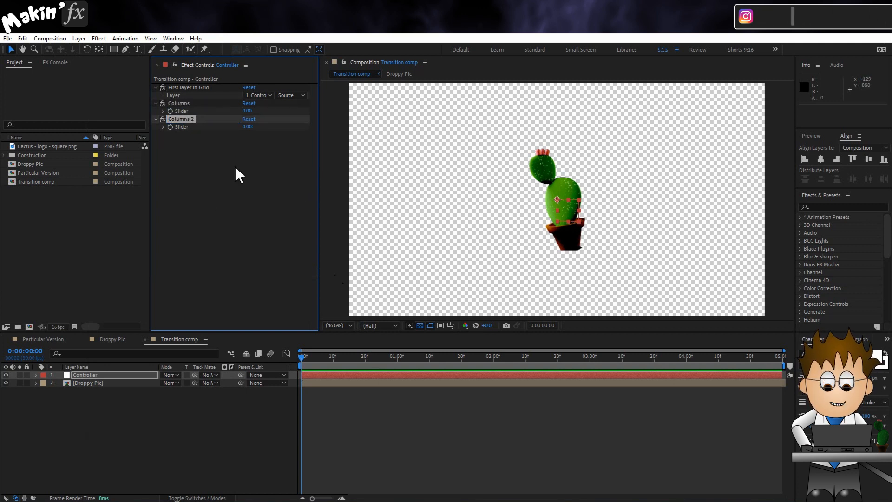
key("Return")
type("X Spacing")
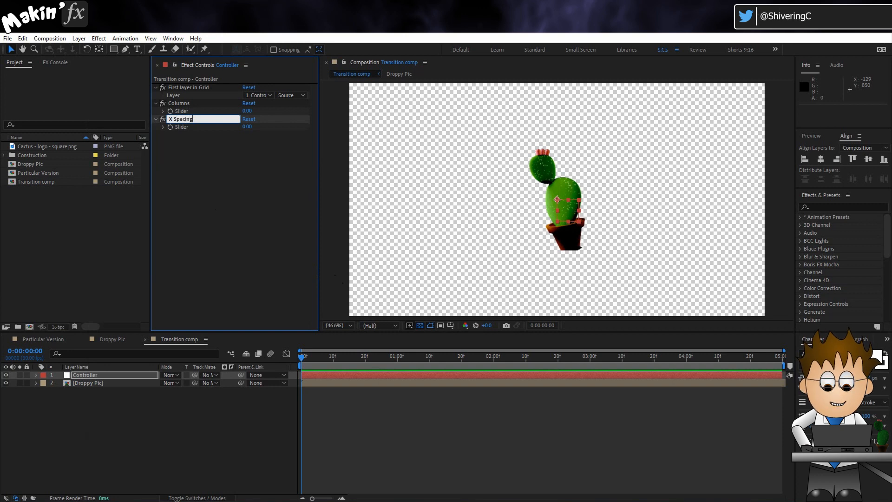
key("Return")
key("ctrl+d")
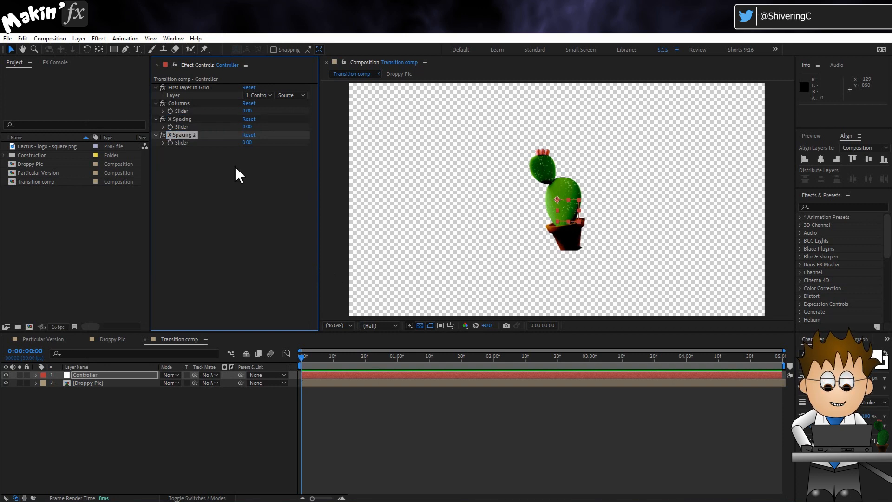
key("Return")
type("Y Spacin")
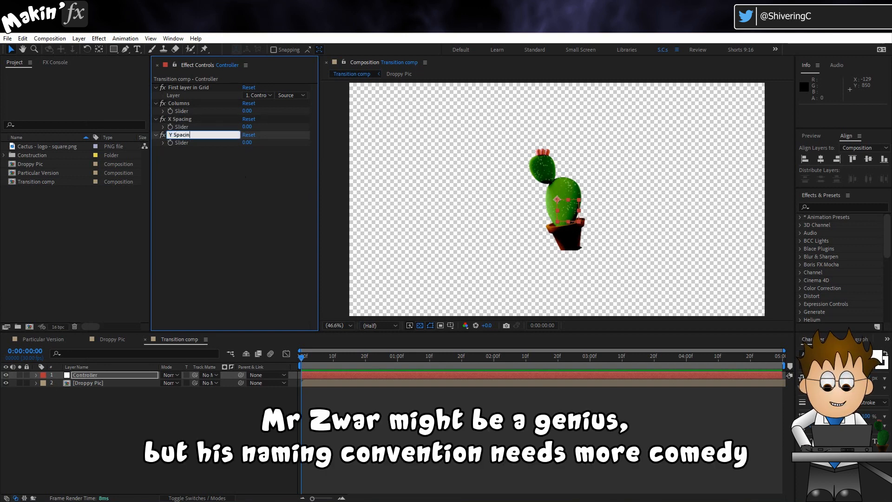
type("g")
key("Return")
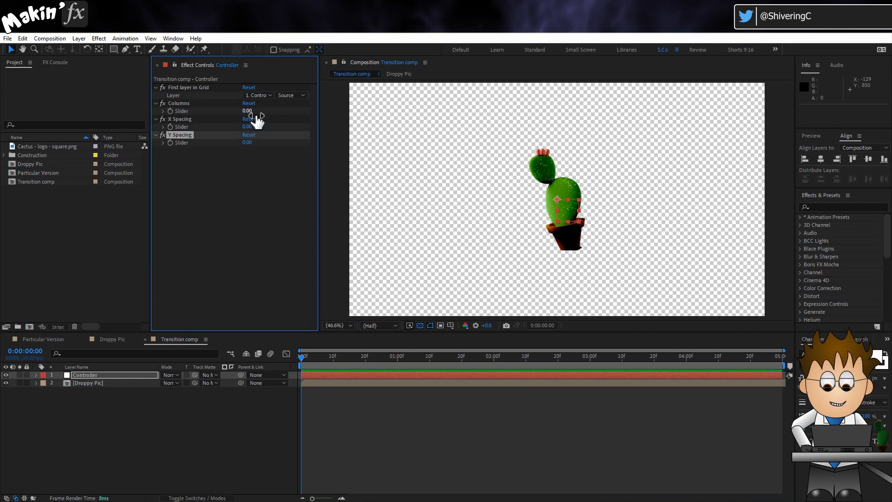
Set the Controller's Columns slider to 10, X Spacing to 150 and Y Spacing to 75.
left_click(263, 97)
left_click(283, 120)
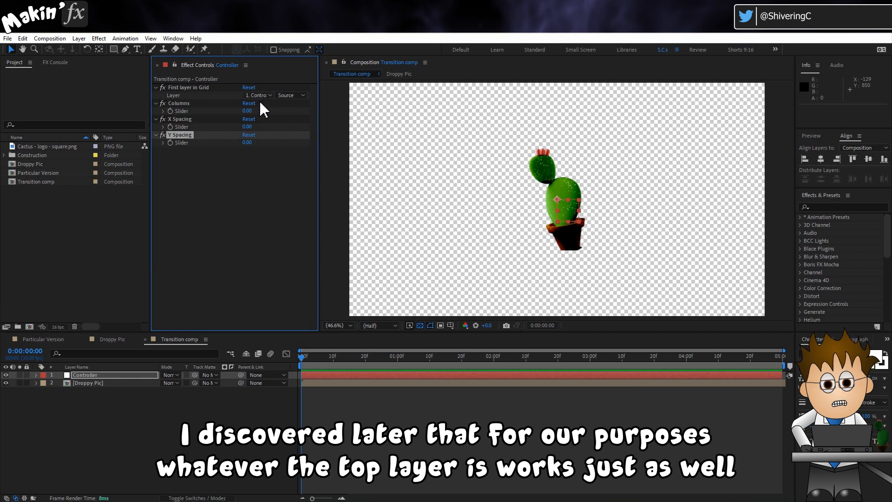
type("10")
key("Tab")
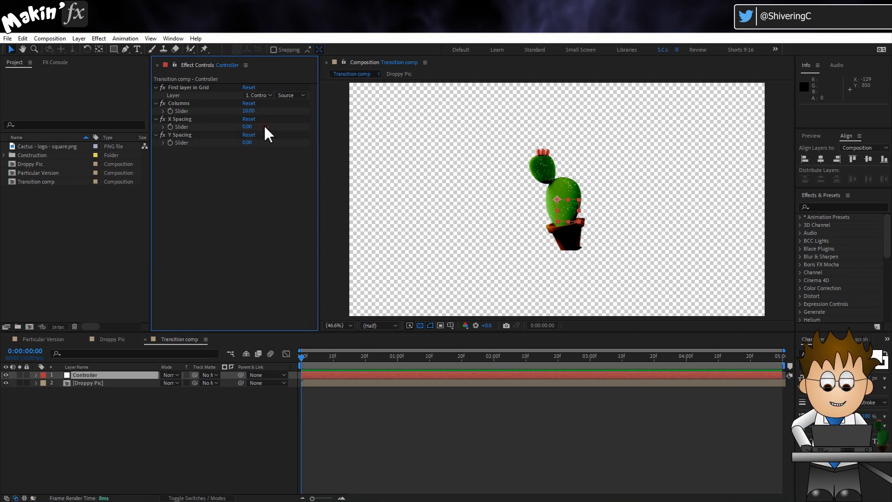
type("150")
key("Tab")
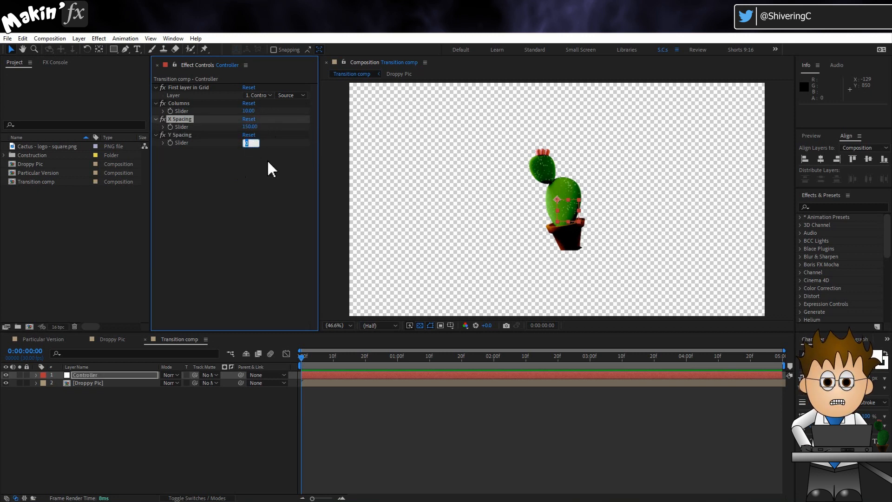
type("75")
left_click(246, 175)
Enable an expression on the Droppy Pic layer's Position property, and expand the description text on the tutorial's video page.
left_click(103, 383)
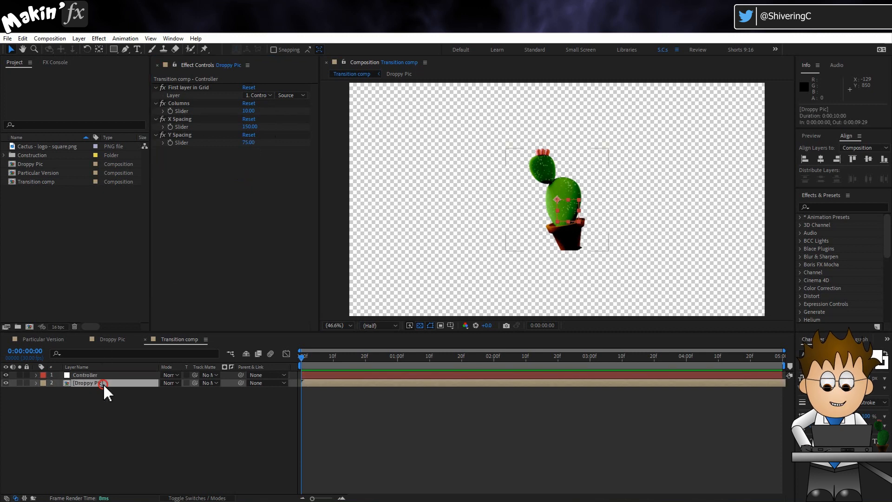
key("p")
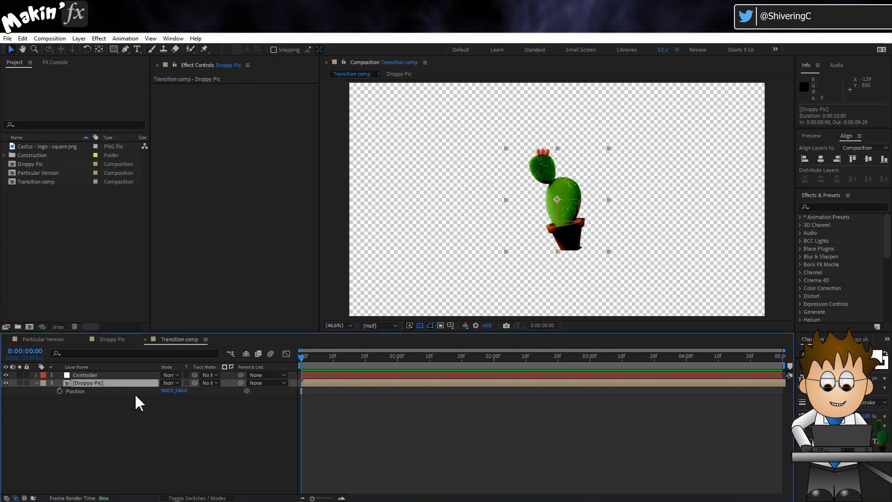
left_click(60, 391, "alt")
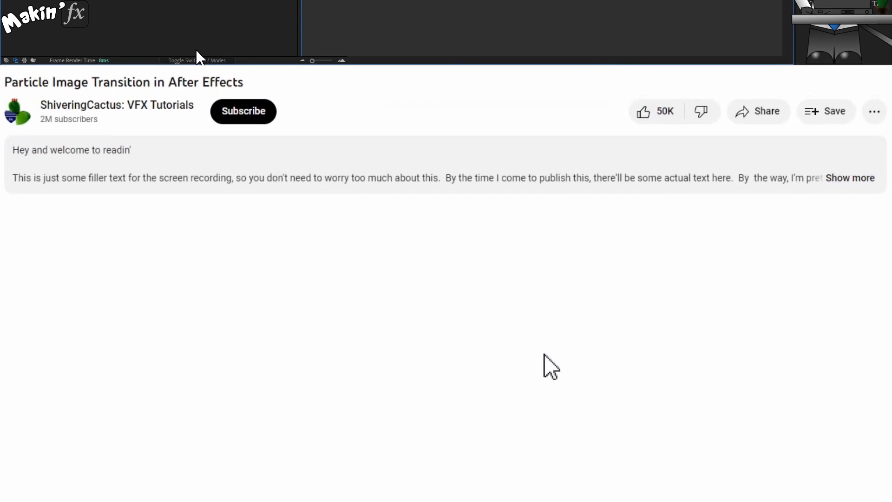
left_click(864, 179)
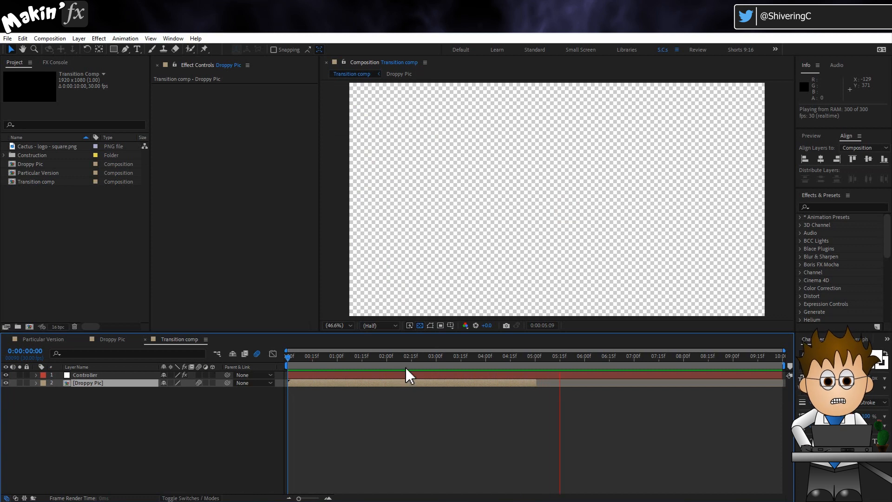
Duplicate the Droppy Pic layer repeatedly with the time at 0:00:03:00 to build up rows of the cactus grid.
left_click_drag(431, 359, 435, 358)
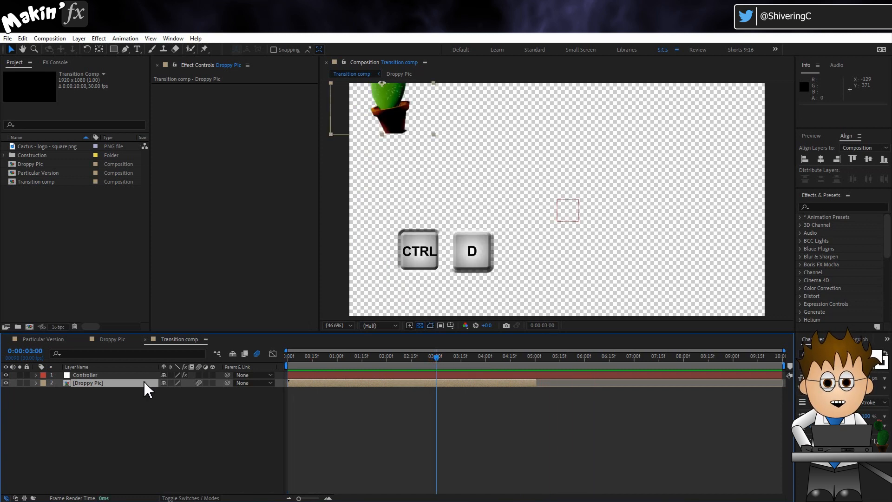
key("ctrl+d")
key("ctrl+d")
key("ctrl+d")
key("ctrl+d")
key("ctrl+d")
key("ctrl+d")
key("ctrl+d")
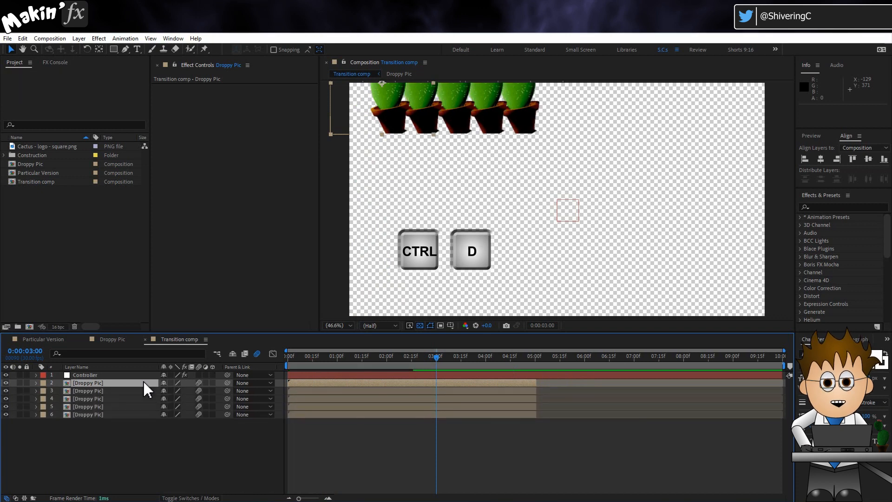
key("ctrl+d")
key("ctrl+d")
key("ctrl+d")
key("ctrl+d")
key("ctrl+d")
key("ctrl+d")
key("ctrl+d")
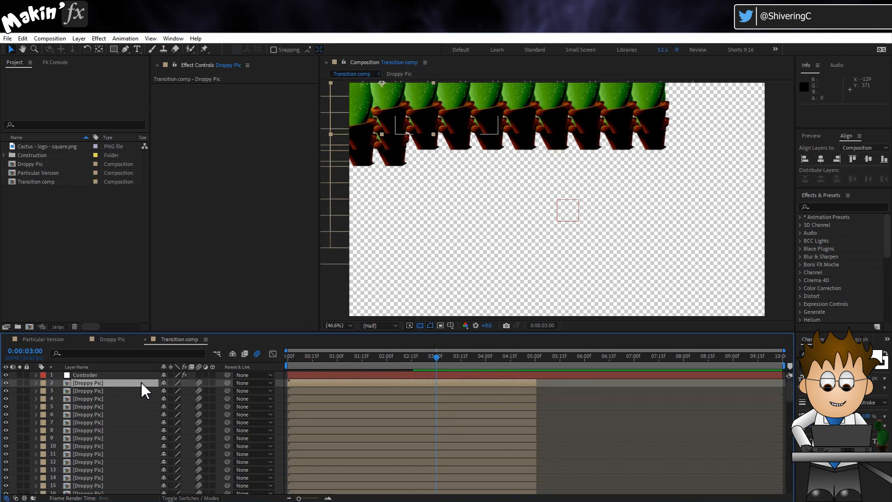
Set the Controller's Columns slider to 13, X Spacing to 157 and Y Spacing to 153.
left_click(92, 375)
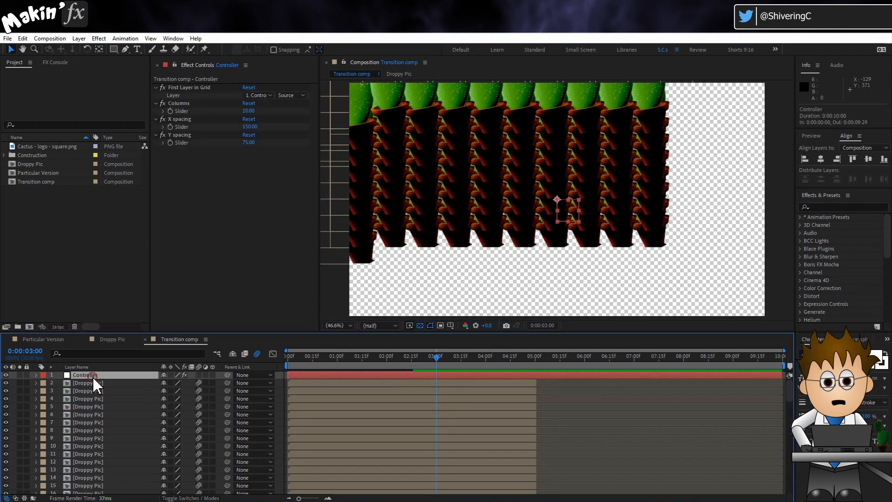
left_click(163, 111)
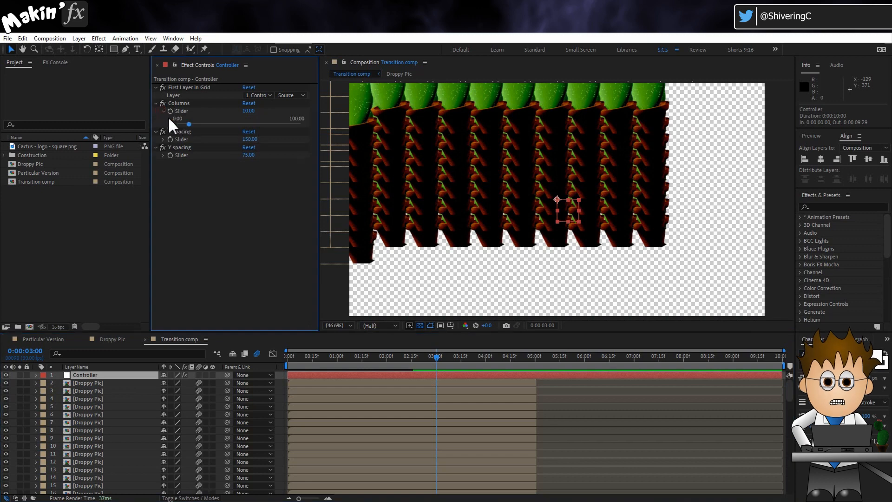
left_click_drag(188, 124, 192, 123)
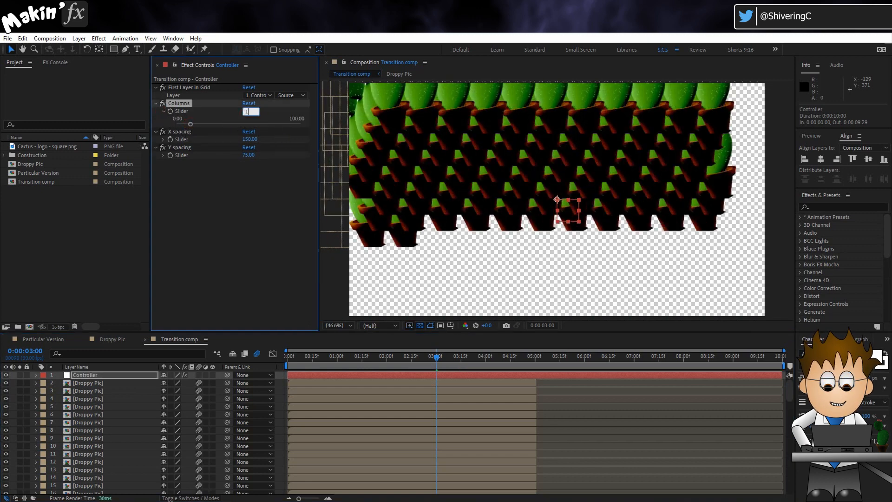
left_click_drag(249, 139, 267, 138)
left_click_drag(250, 154, 271, 158)
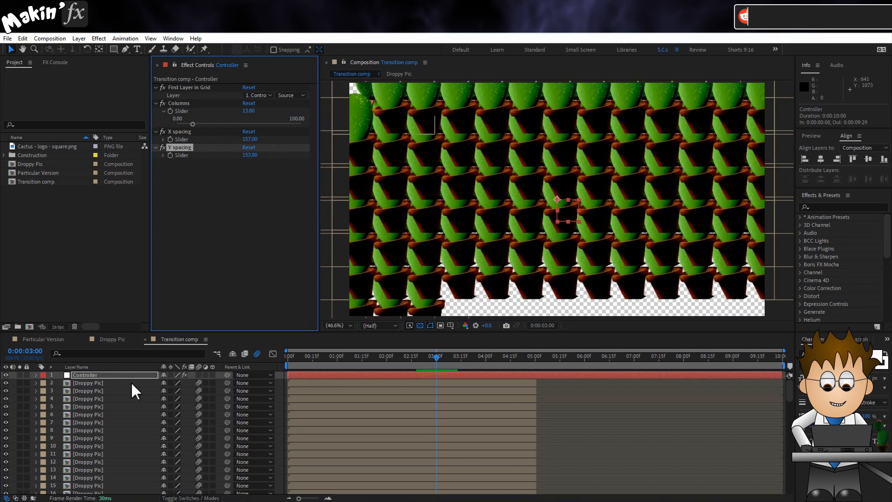
Delete all the Droppy Pic duplicates from Transition comp, keeping only the bottom Droppy Pic layer.
left_click(130, 382)
scroll(130, 381, "down", 5)
scroll(116, 446, "down", 10)
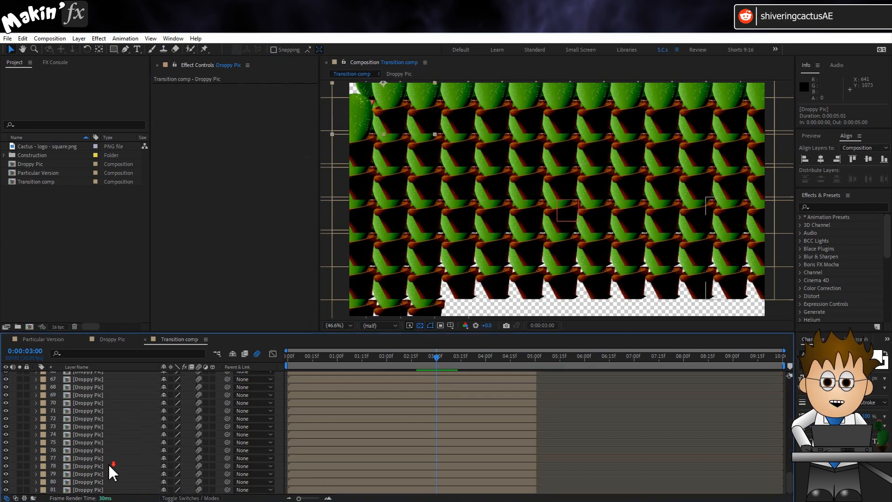
left_click(114, 481, "shift")
key("Delete")
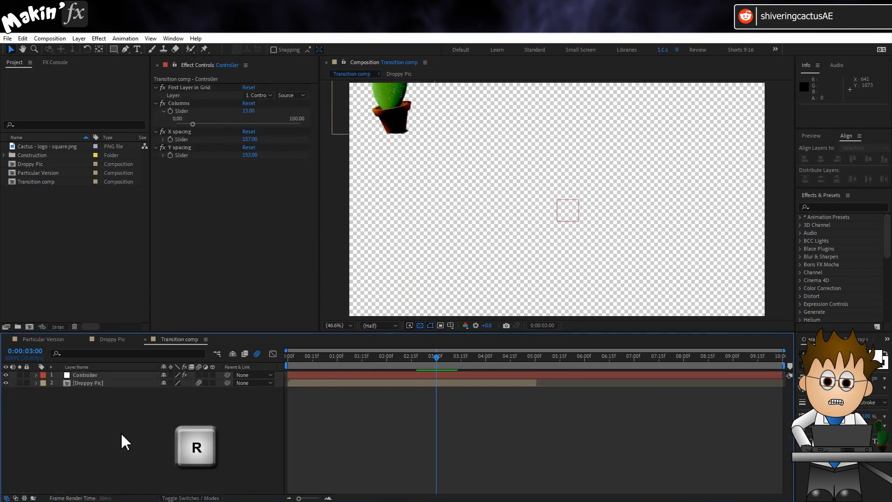
Enable an expression on the Droppy Pic layer's Rotation and enter seedRandom(index,true); as its first line.
left_click(96, 382)
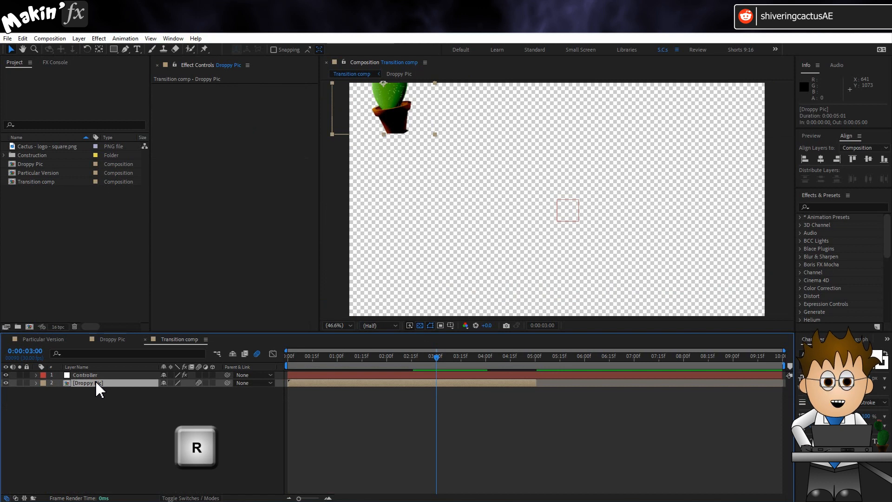
key("r")
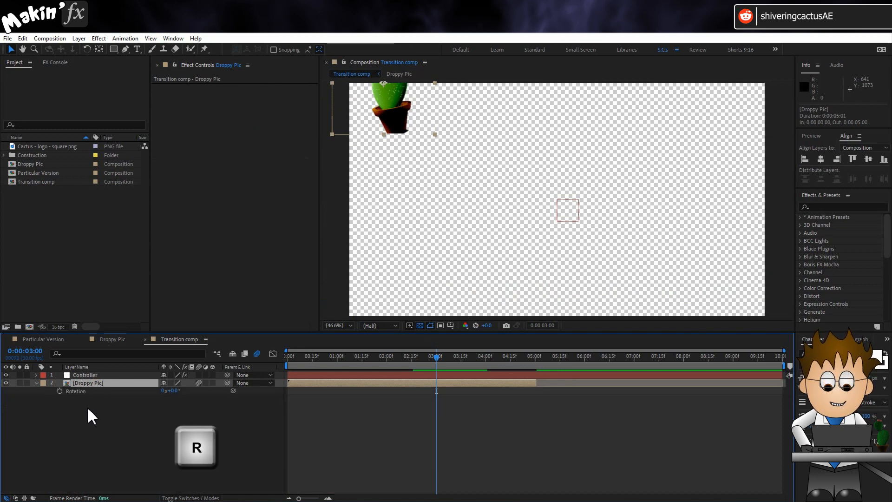
left_click(60, 391, "alt")
type("s")
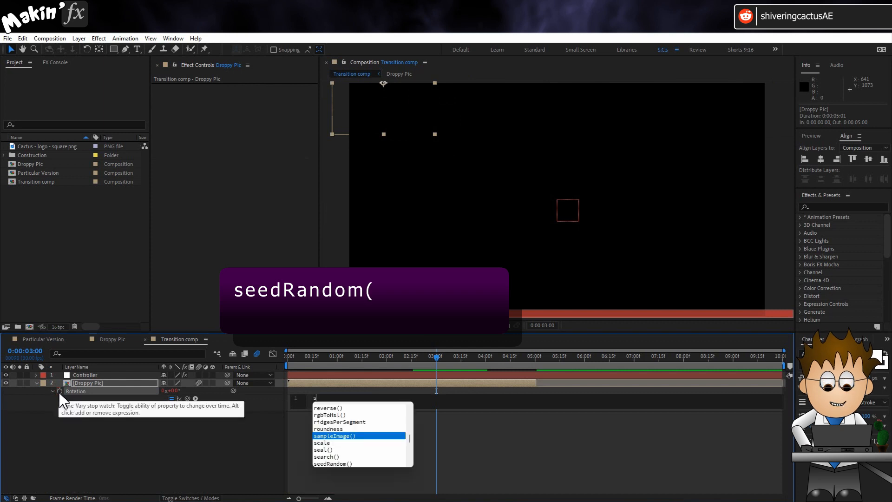
type("eedRandom")
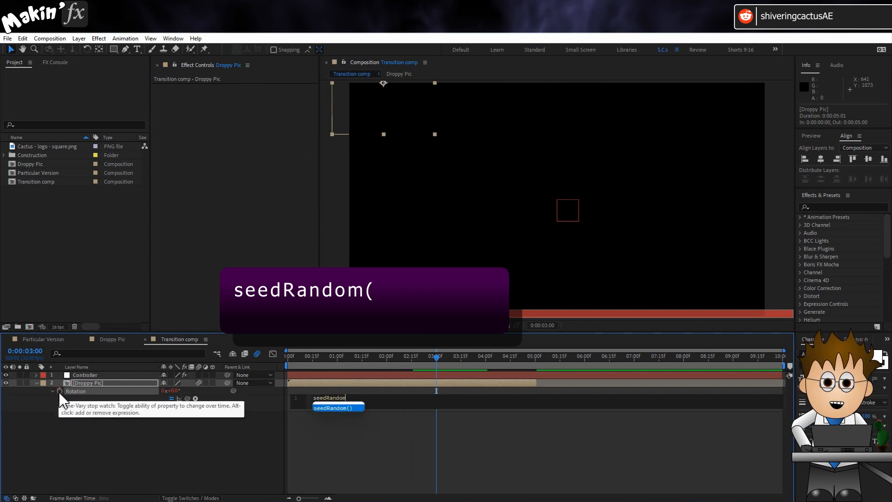
type("(")
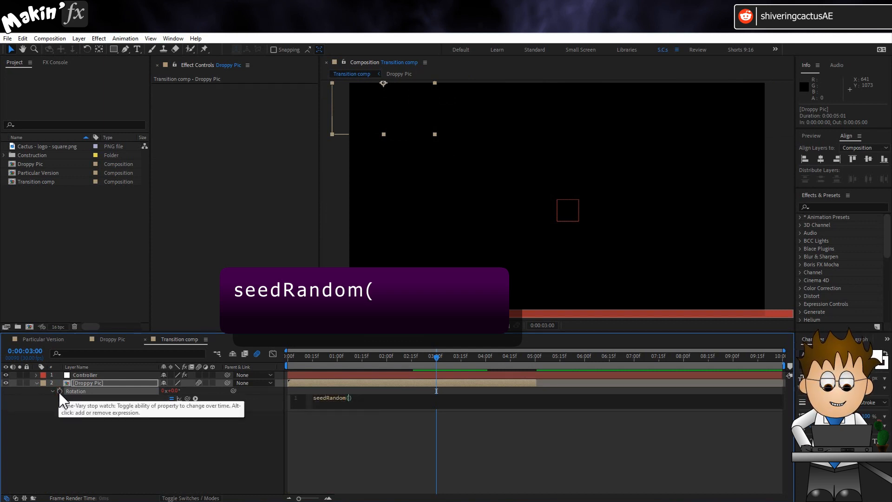
type("index,tr")
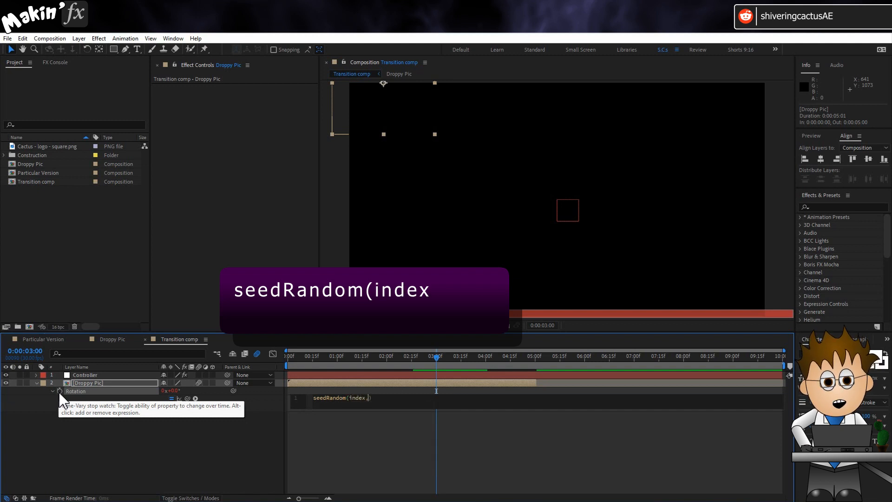
type("ue)")
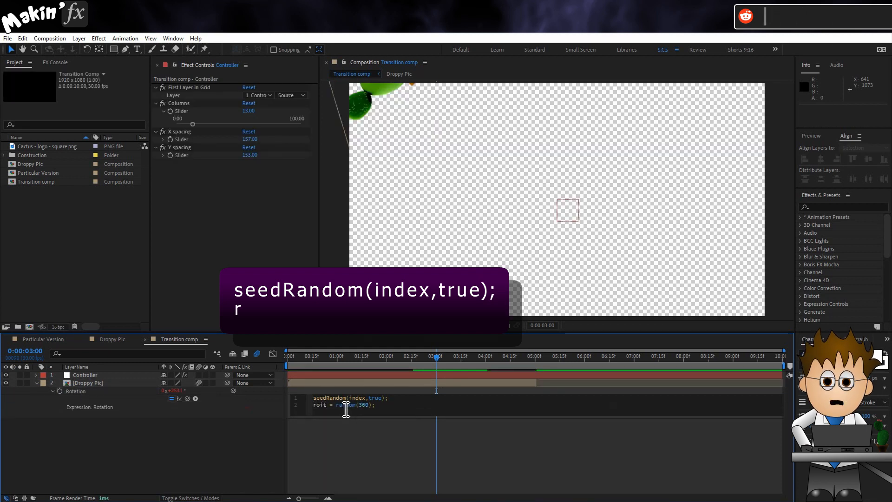
Correct the variable name in the Rotation expression so its second line reads rot = random(360);.
key("BackSpace")
key("BackSpace")
type("t")
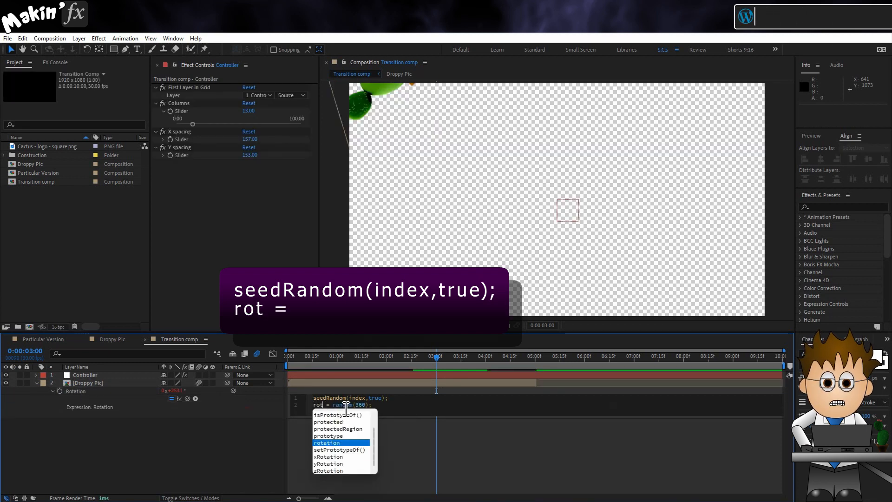
left_click(255, 439)
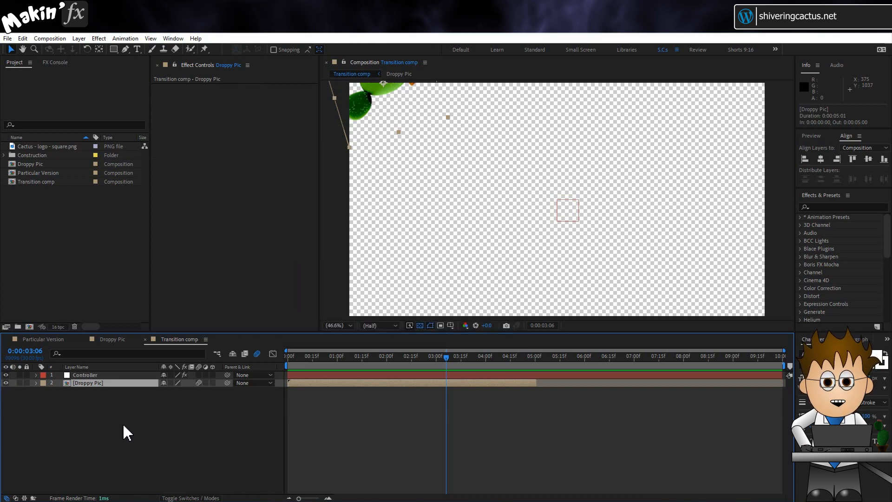
Duplicate the Droppy Pic layer eight times in Transition comp.
key("ctrl+d")
key("ctrl+d")
key("ctrl+d")
key("ctrl+d")
key("ctrl+d")
key("ctrl+d")
key("ctrl+d")
key("ctrl+d")
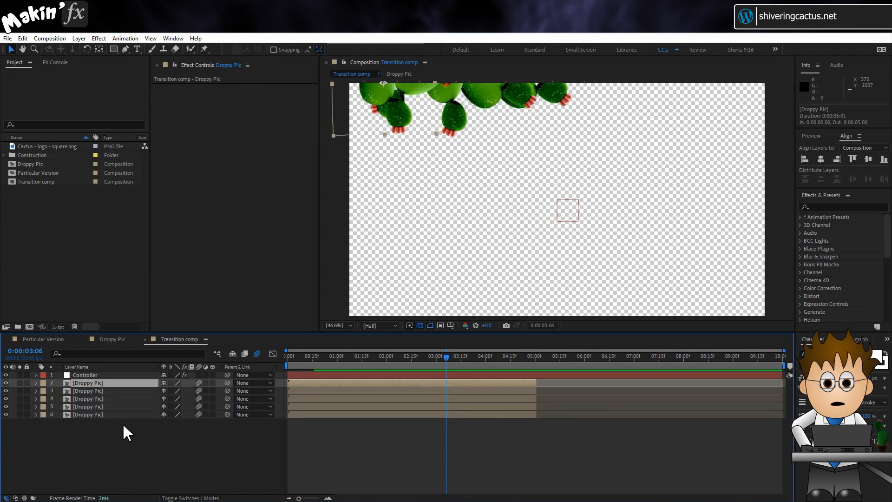
Stagger the Droppy Pic layers in time so each one starts slightly later than the layer below it.
left_click(299, 429)
left_click_drag(301, 429, 307, 429)
left_click_drag(305, 422, 315, 422)
left_click_drag(309, 414, 322, 414)
left_click_drag(310, 406, 329, 384)
Duplicate all nine staggered Droppy Pic layers together repeatedly until the cacti fill the frame.
left_click(125, 446, "shift")
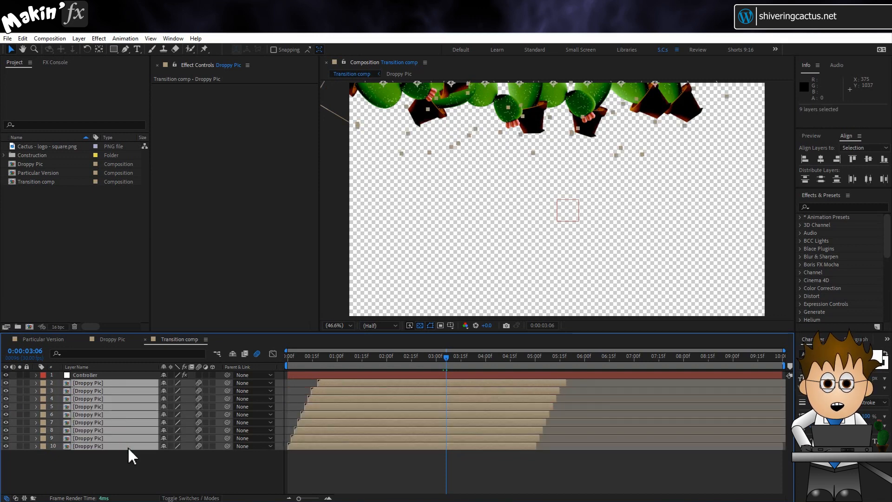
key("ctrl+d")
key("ctrl+d")
key("ctrl+d")
key("ctrl+d")
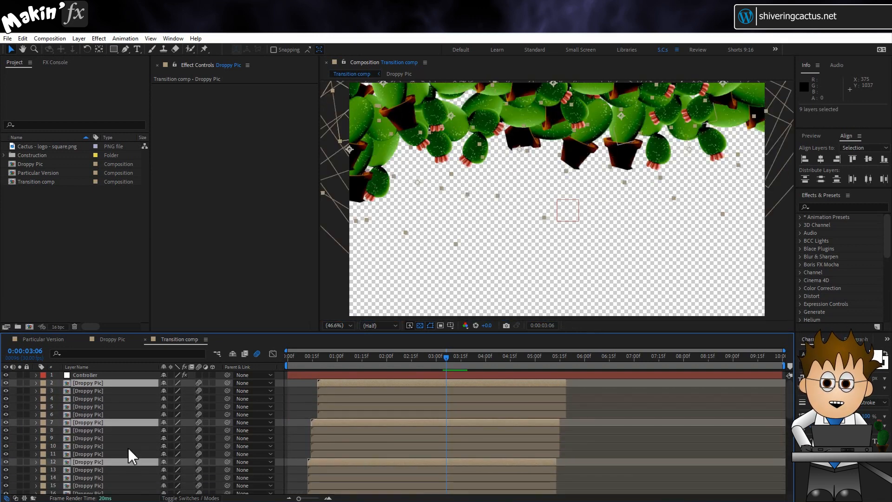
key("ctrl+d")
key("ctrl+d")
key("ctrl+d")
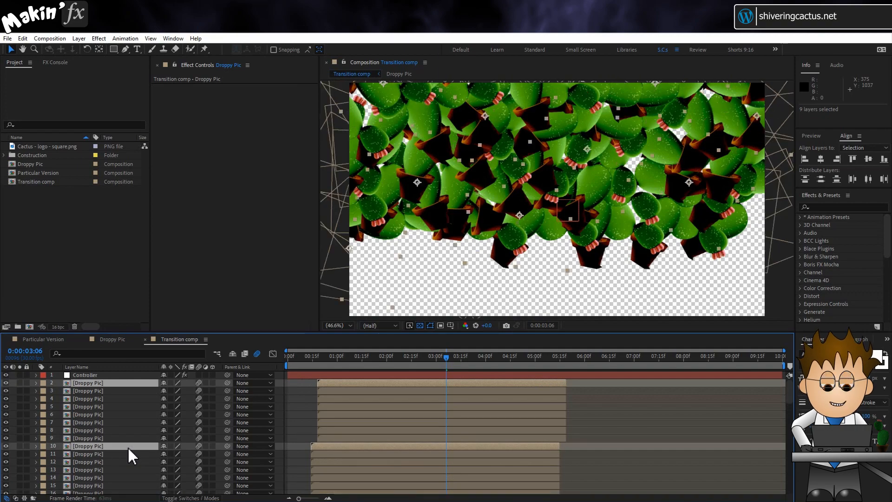
key("ctrl+d")
key("ctrl+d")
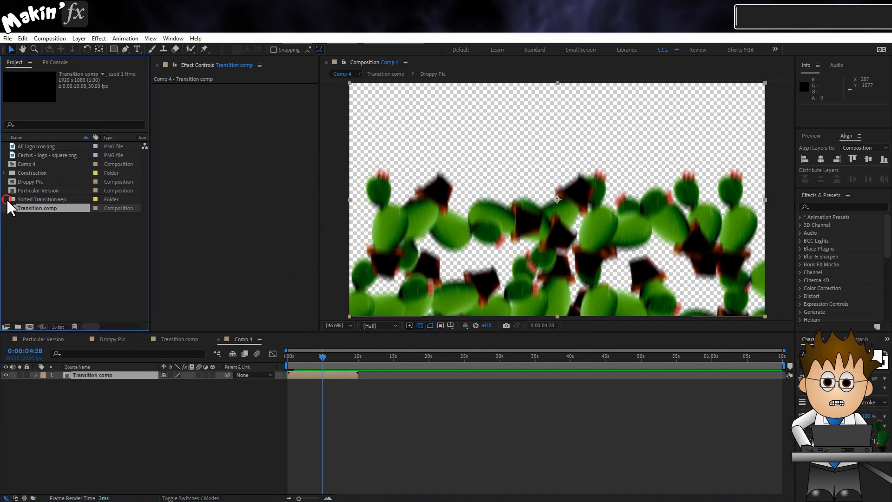
Add the Transition comp from the Sorted Transition.aep folder above the existing layer in Comp 4, starting at 0:00:04:28.
left_click(5, 199)
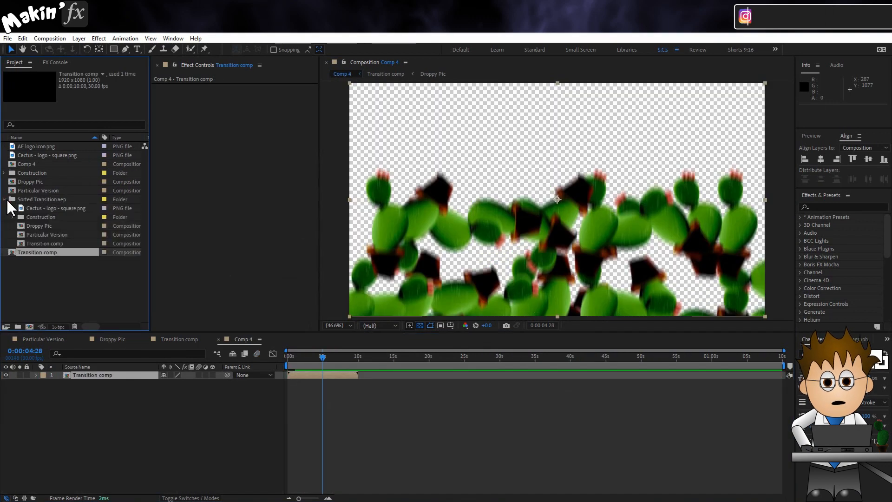
left_click_drag(50, 243, 131, 376)
In the imported project's Droppy Pic comp, add AE logo icon.png above the cactus logo, scale it down and hide the cactus layer.
double_click(43, 225)
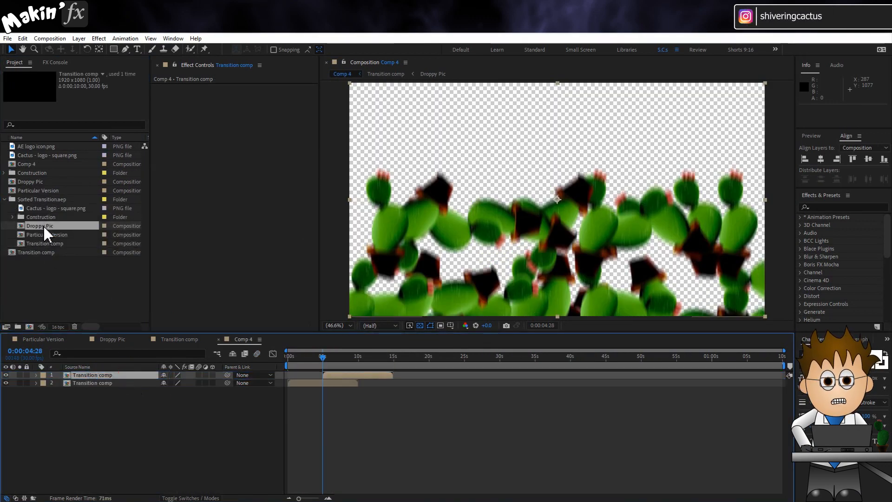
left_click_drag(338, 357, 297, 355)
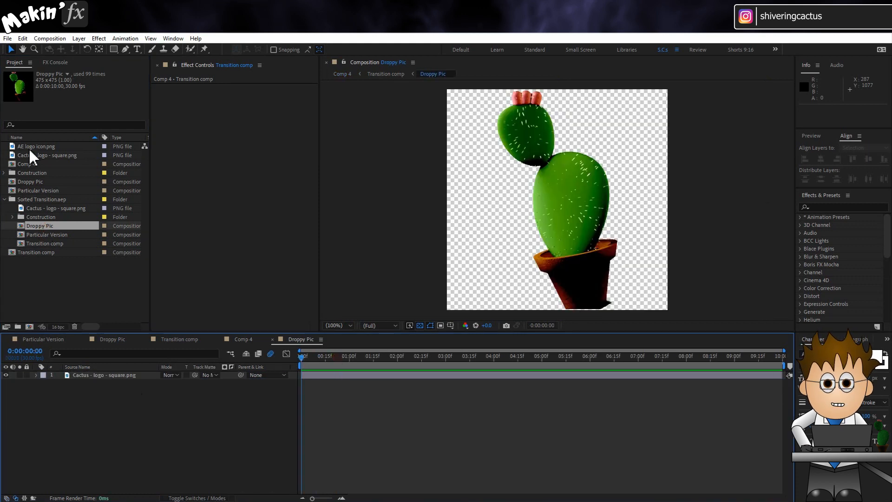
left_click_drag(46, 147, 49, 375)
key("s")
left_click_drag(182, 383, 167, 383)
left_click(6, 390)
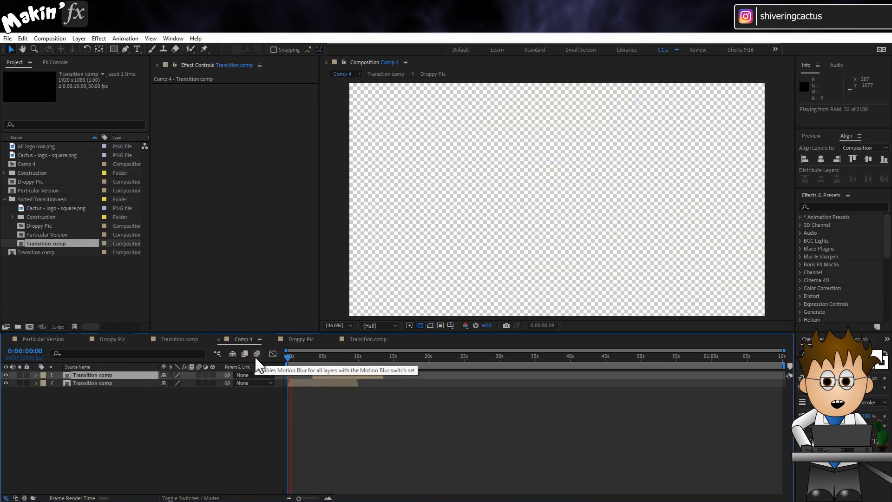